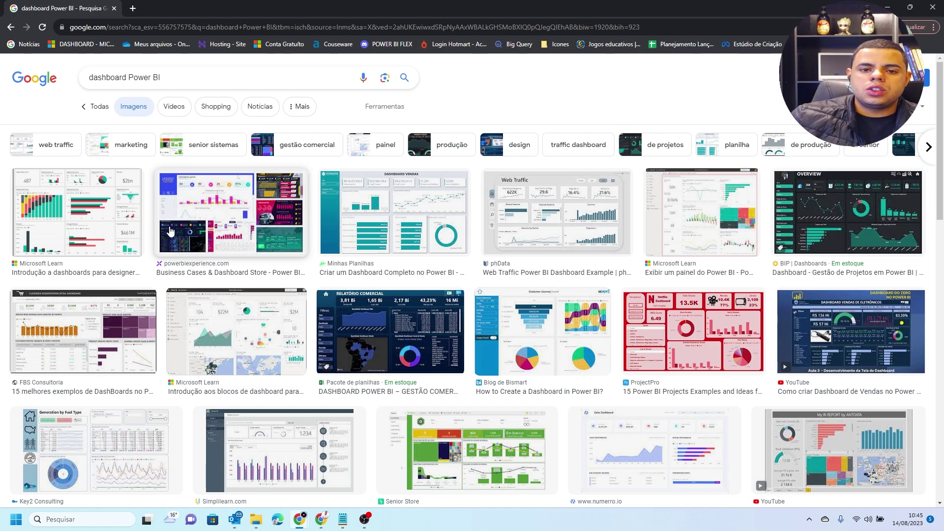
Preview the first Microsoft Learn dashboard image, and replace the image search tab with a new blank tab
left_click(68, 225)
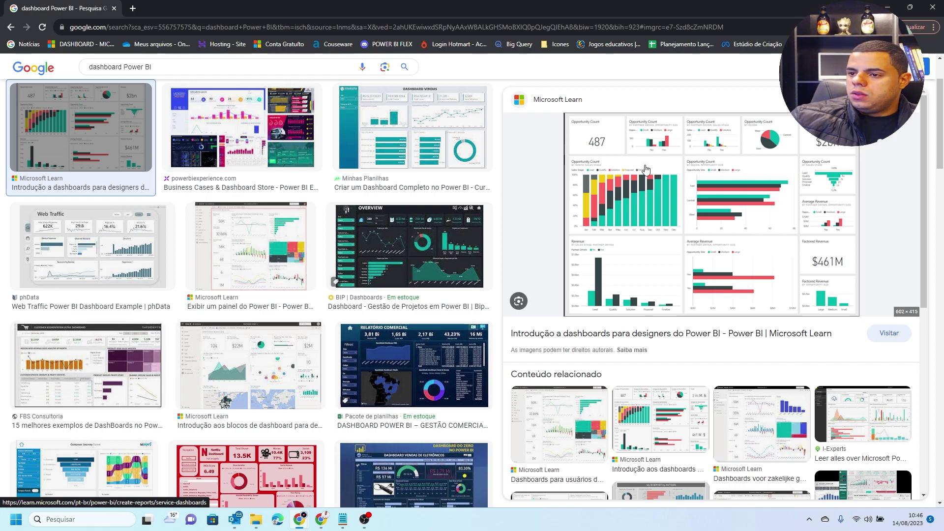
left_click(131, 10)
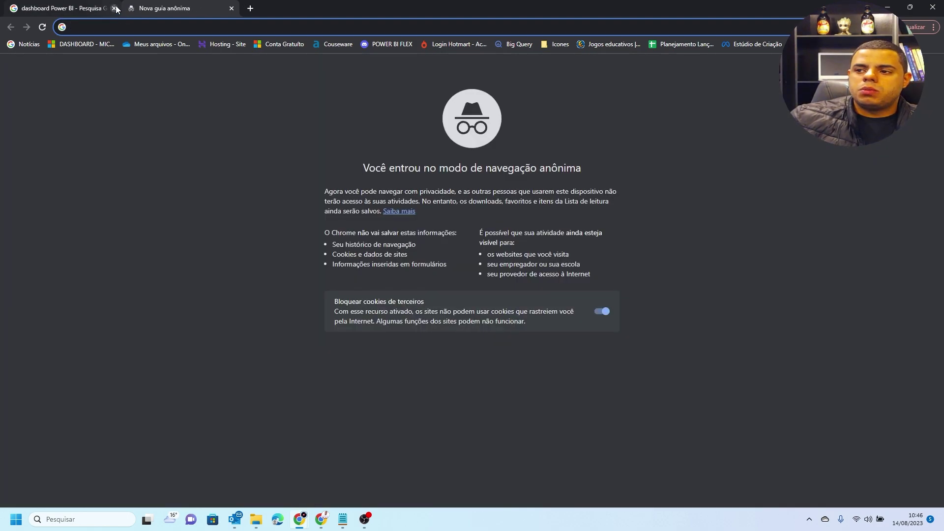
left_click(115, 8)
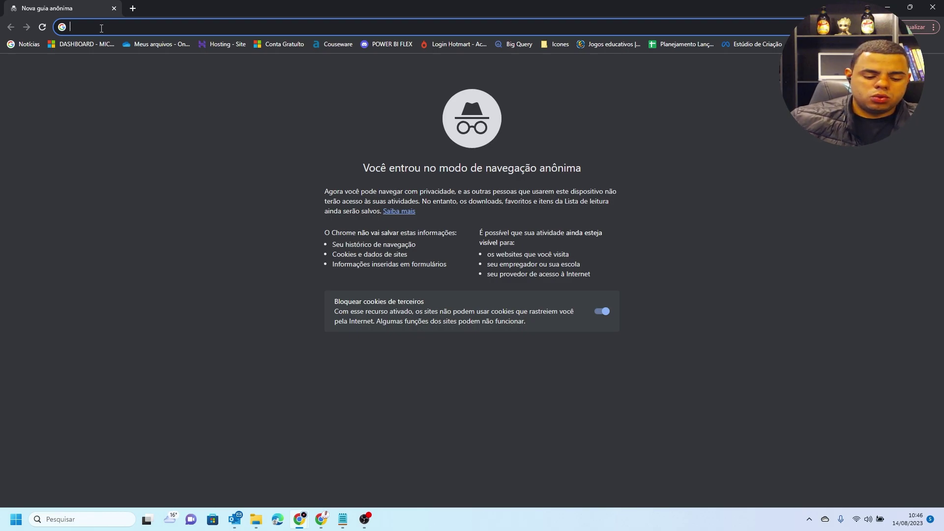
Search Google for "requisitos power bi desktop" and look through the results
type("REQUISITOS")
key("Escape")
type("requ")
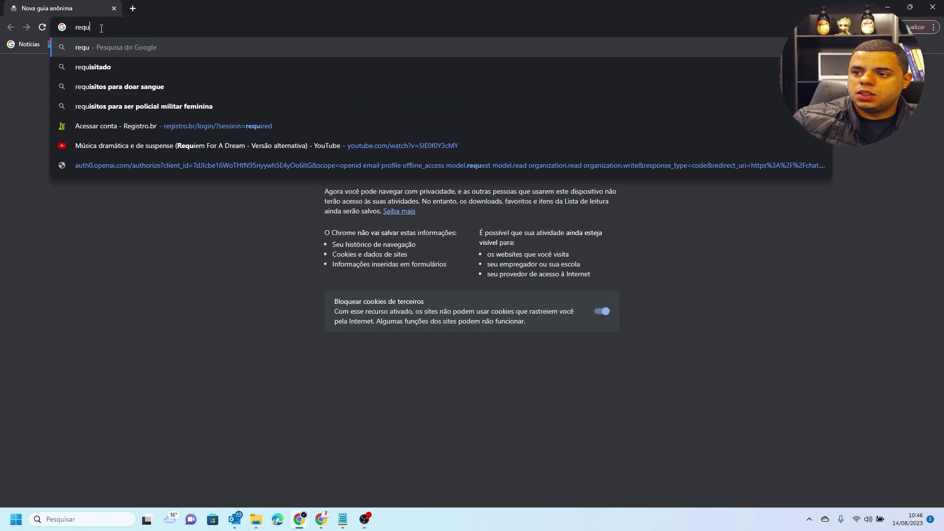
type("isitos power b")
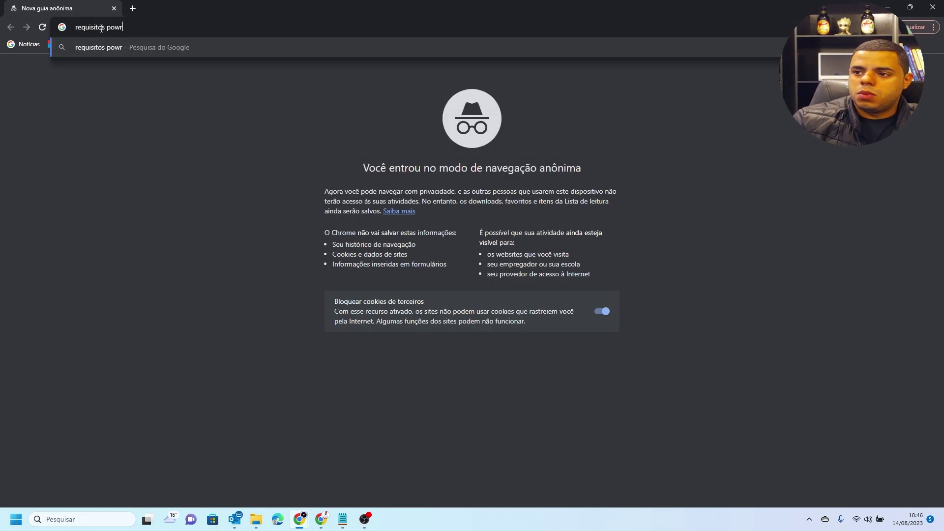
type("i desktop")
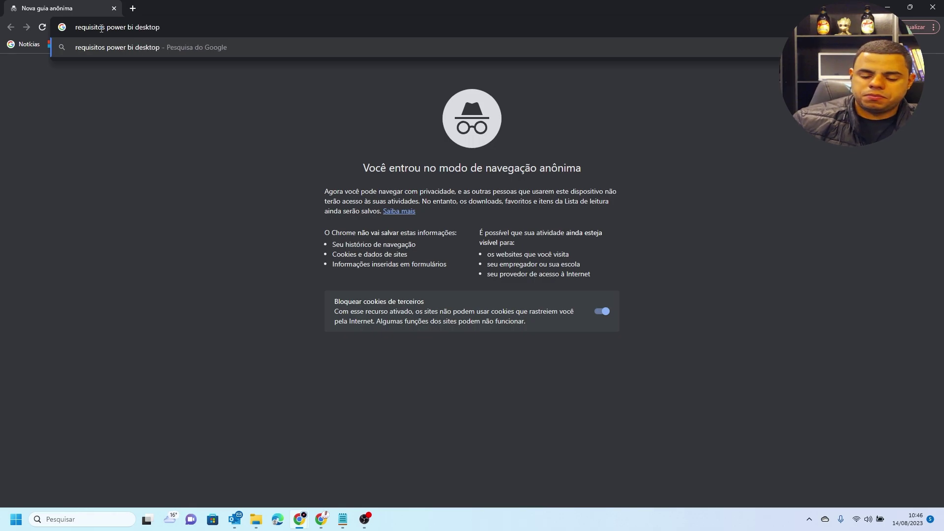
key("Return")
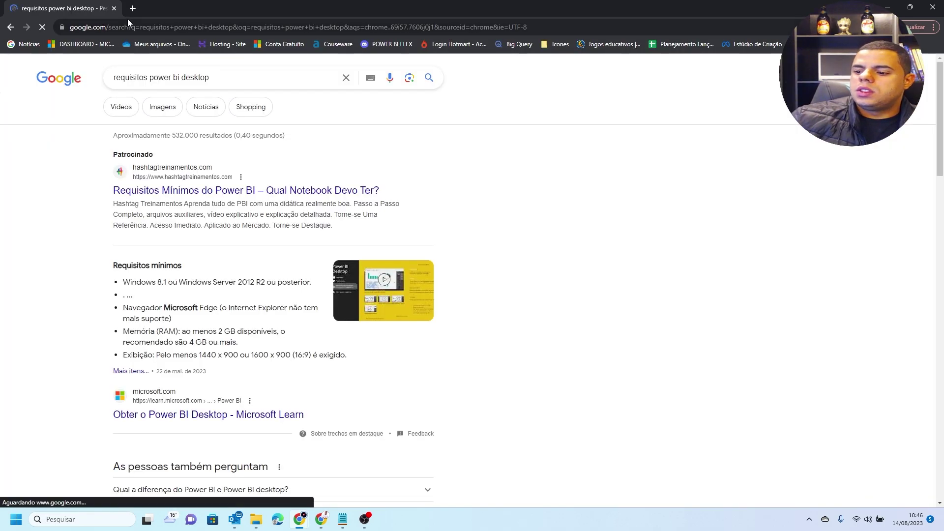
scroll(941, 269, "down", 4)
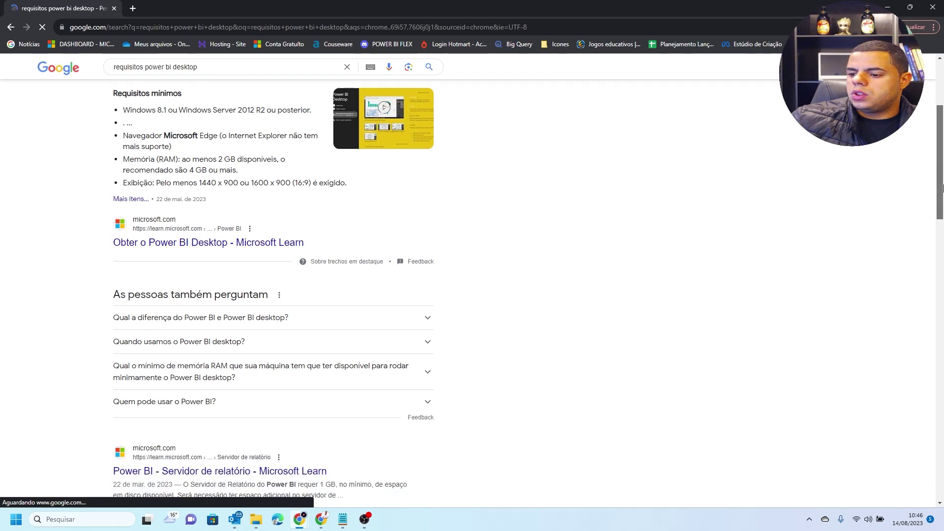
scroll(942, 188, "down", 2)
scroll(941, 227, "down", 2)
left_click_drag(941, 227, 941, 364)
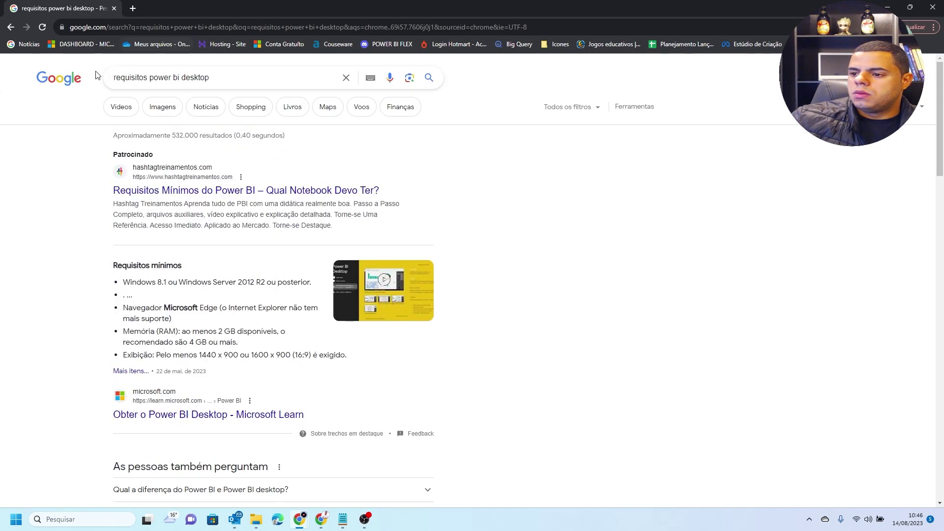
Change the search to "power bi desktop requisitos" and open the Microsoft Learn article "Obter o Power BI Desktop" in a new tab
double_click(130, 78)
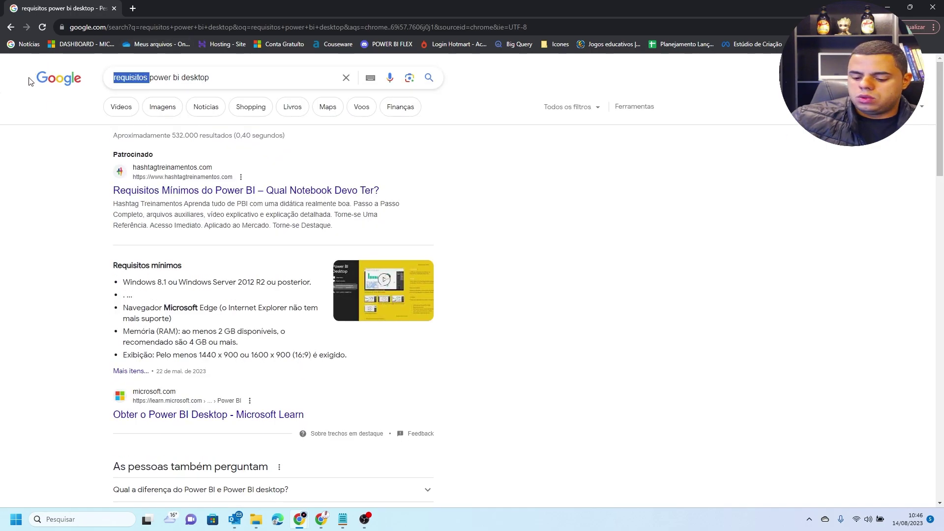
key("BackSpace")
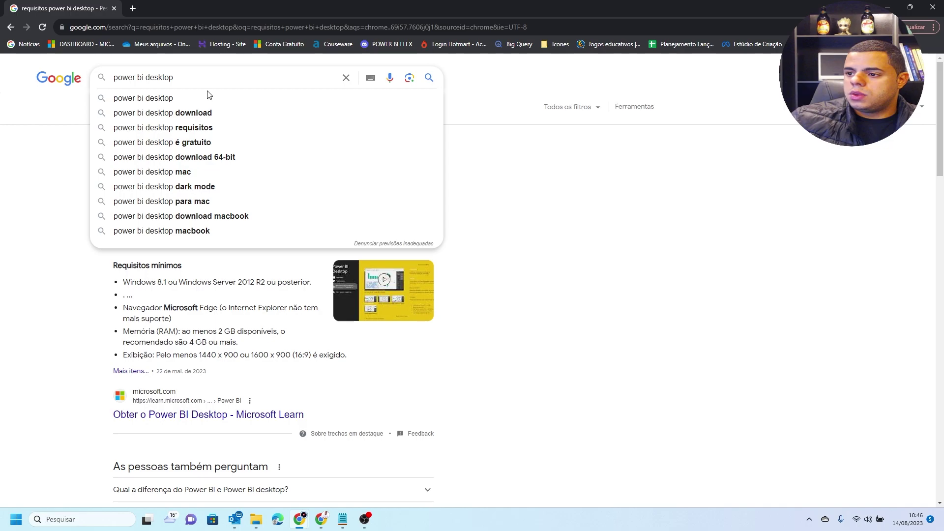
left_click(206, 131)
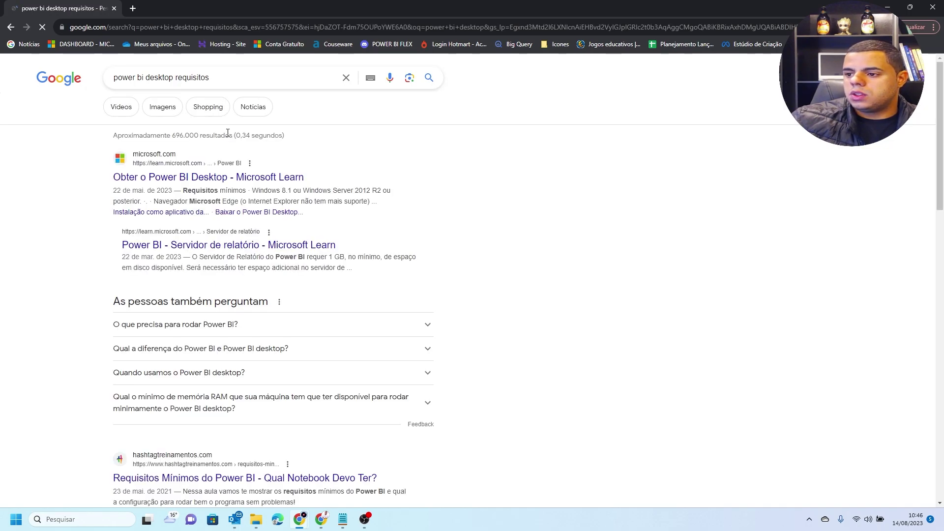
middle_click(173, 178)
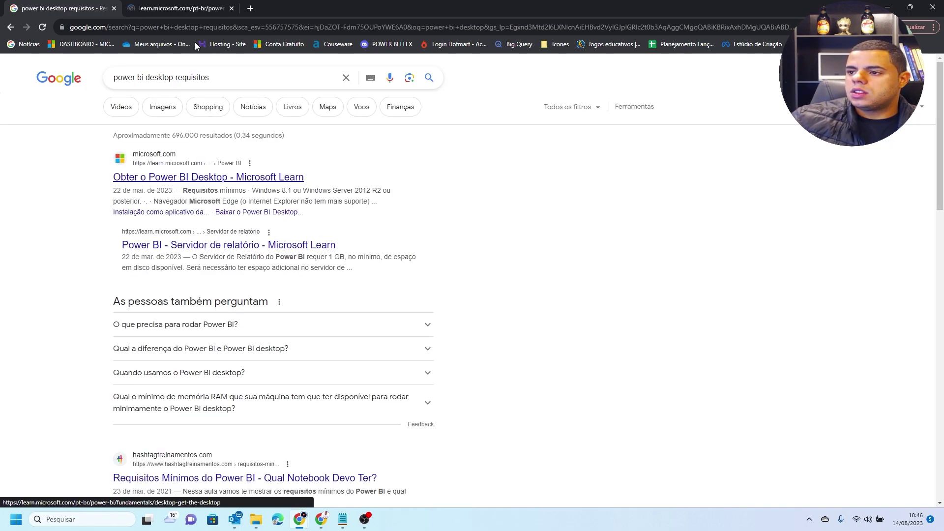
left_click(171, 9)
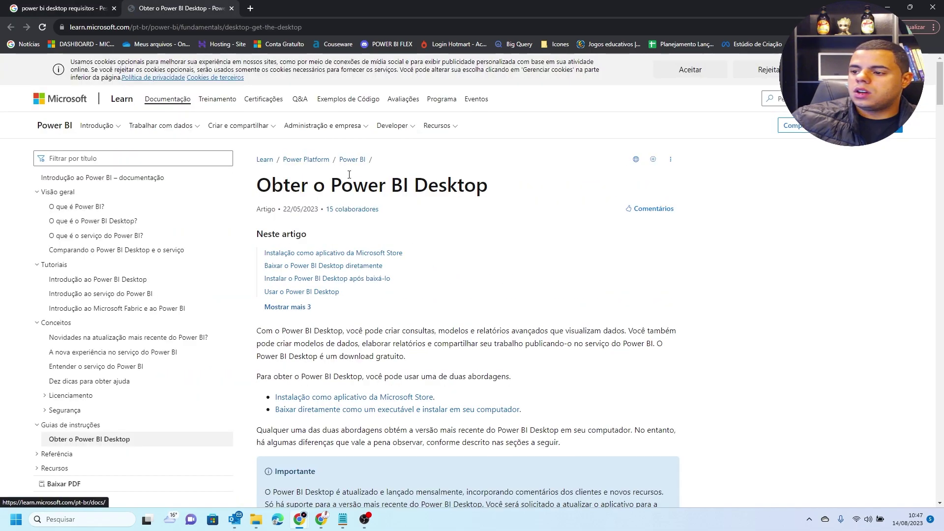
Review the article's Microsoft Store installation instructions and look for the store app in Windows search with "ap"
left_click_drag(940, 93, 942, 137)
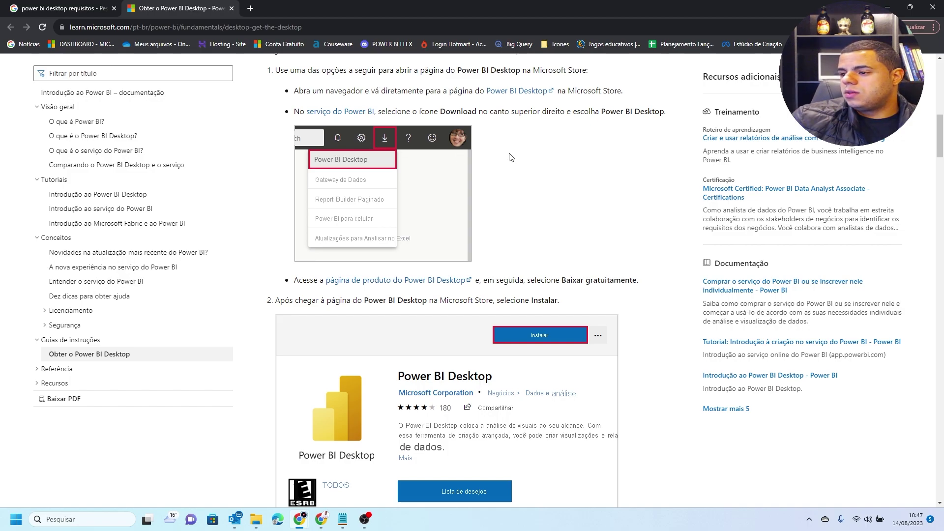
scroll(942, 135, "down", 2)
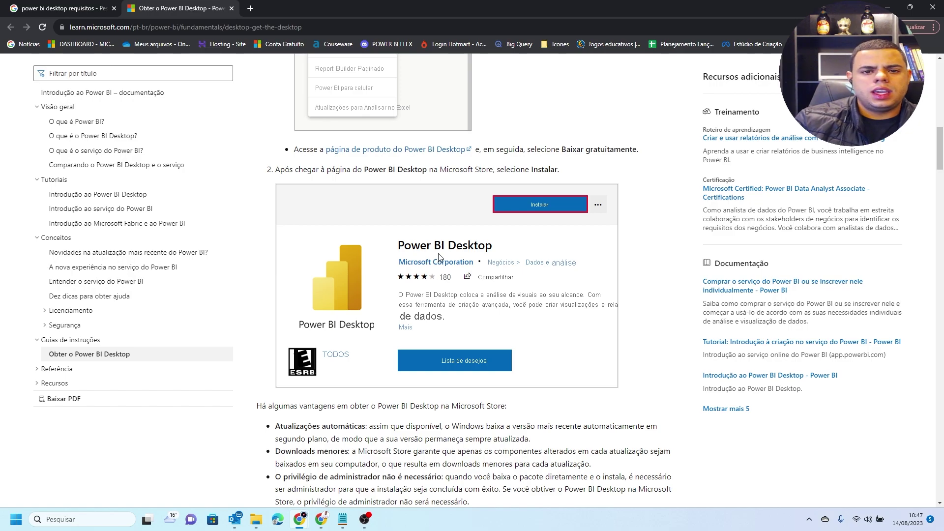
key("super")
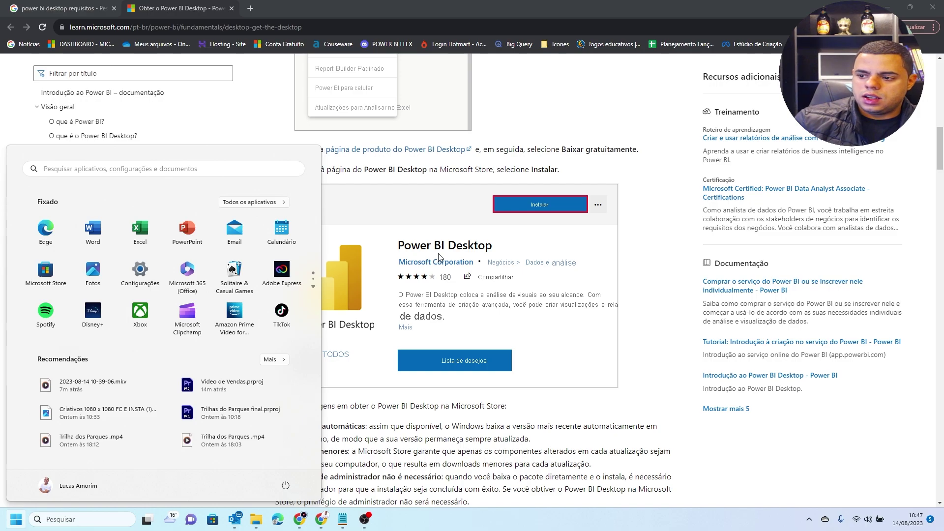
type("ap")
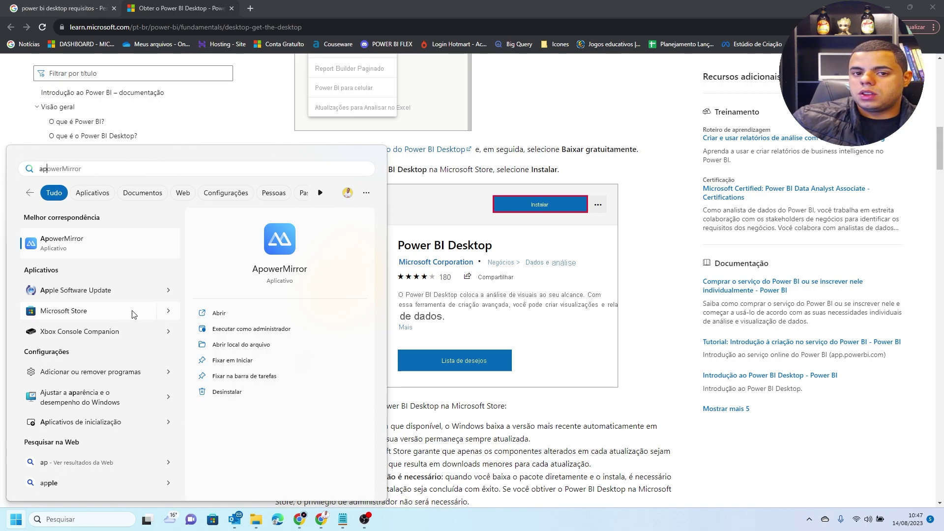
left_click(495, 120)
Find the "Requisitos mínimos" section of the article and highlight its heading
scroll(941, 152, "down", 2)
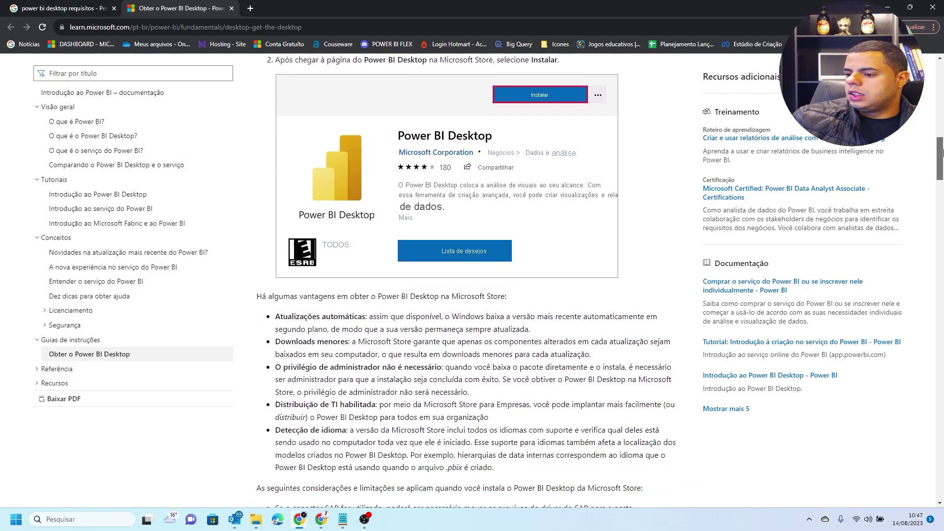
scroll(942, 153, "down", 1)
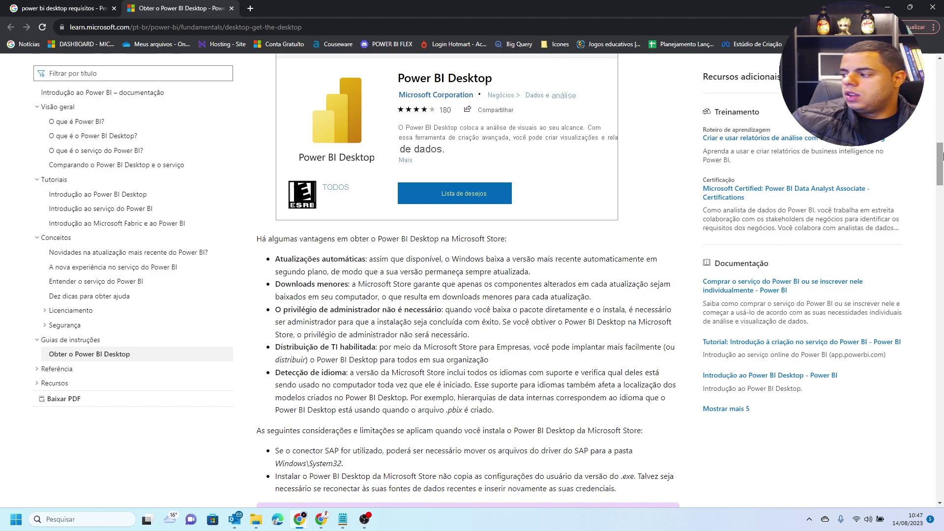
left_click_drag(941, 156, 942, 310)
left_click_drag(255, 163, 408, 167)
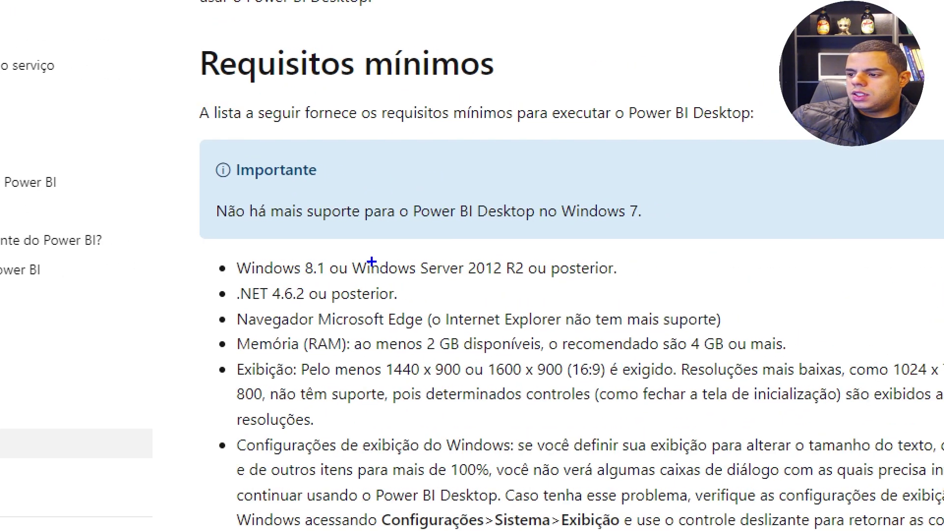
Magnify the requirements list and point arrows at the .NET 4.6.2 requirement
left_click_drag(344, 260, 364, 237)
left_click_drag(413, 210, 427, 198)
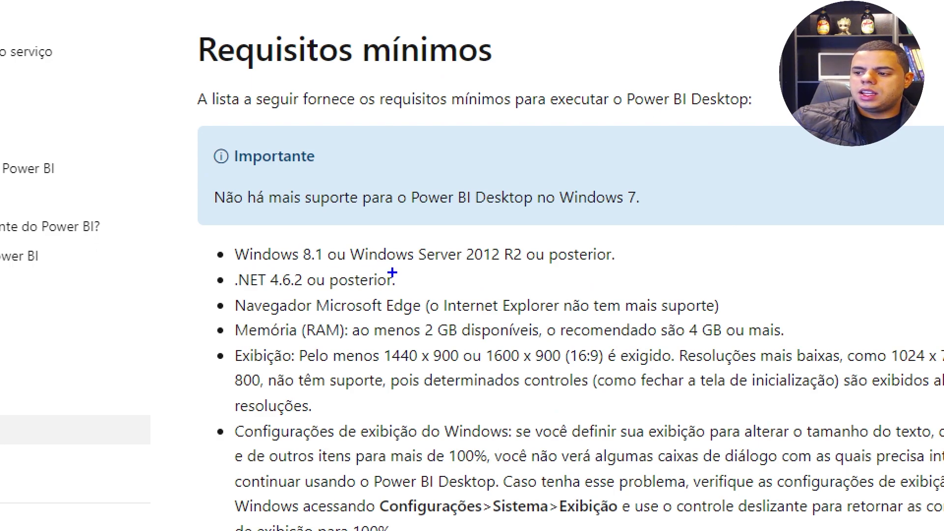
left_click_drag(355, 274, 375, 274)
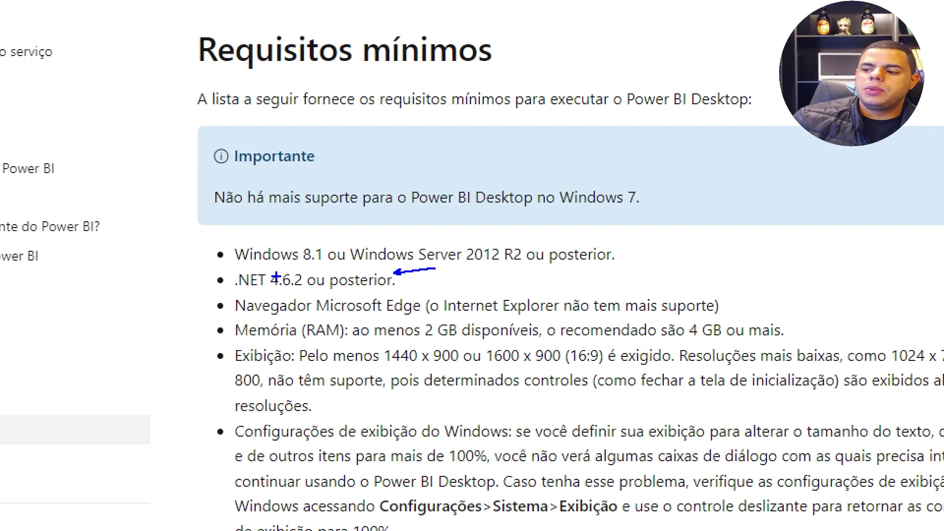
mouse_move(206, 200)
left_mouse_down()
mouse_move(231, 267)
mouse_move(180, 207)
left_mouse_up()
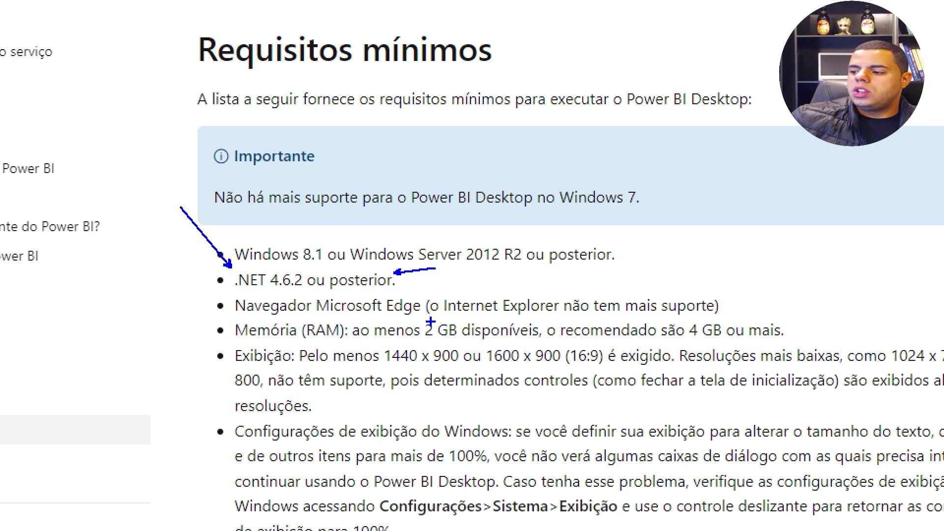
Mark the memory requirement on the magnified list, cross out the recommended 4 GB, write 8 beside it, and leave the magnified view
left_click_drag(430, 322, 432, 299)
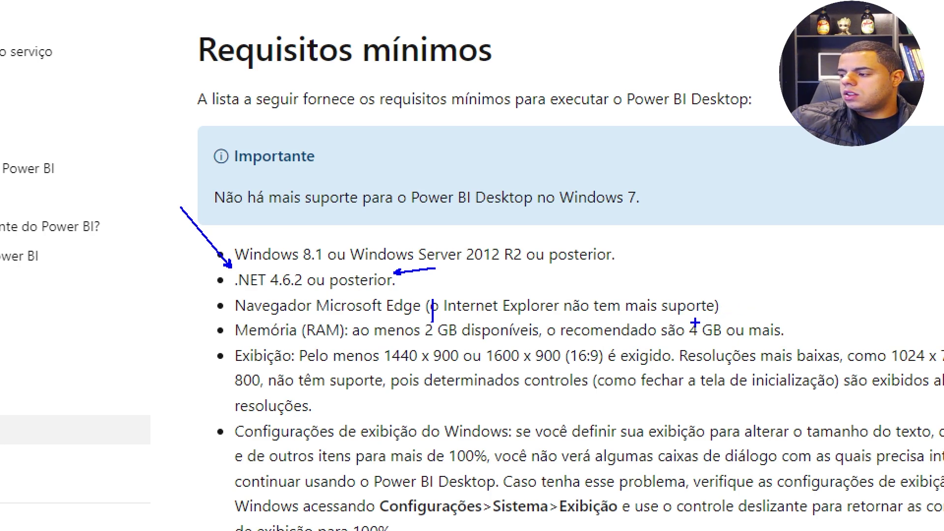
left_click_drag(702, 320, 750, 286)
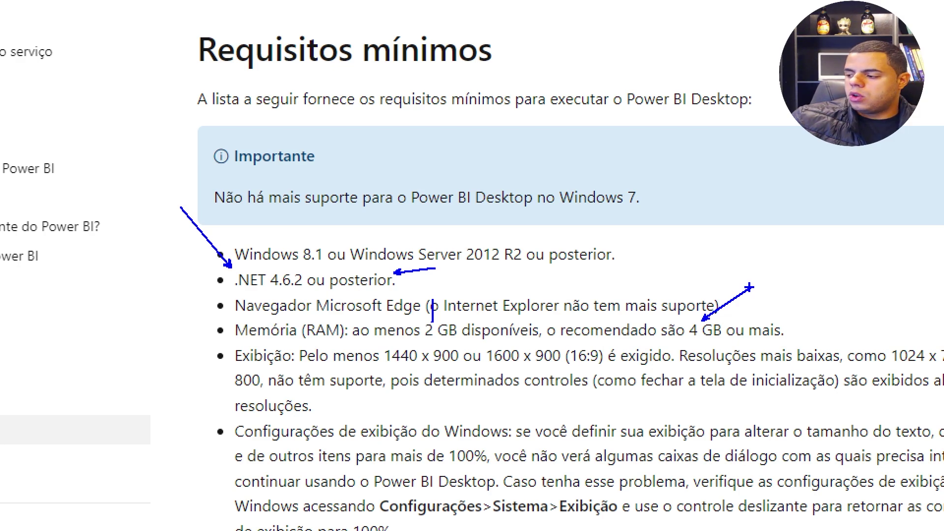
left_click_drag(687, 301, 707, 355)
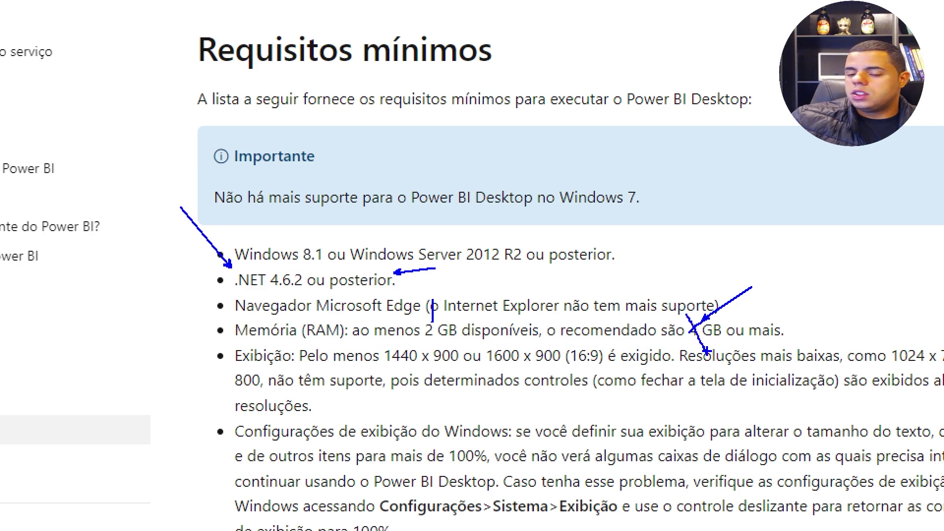
mouse_move(769, 285)
left_mouse_down()
mouse_move(771, 269)
mouse_move(792, 294)
mouse_move(770, 289)
left_mouse_up()
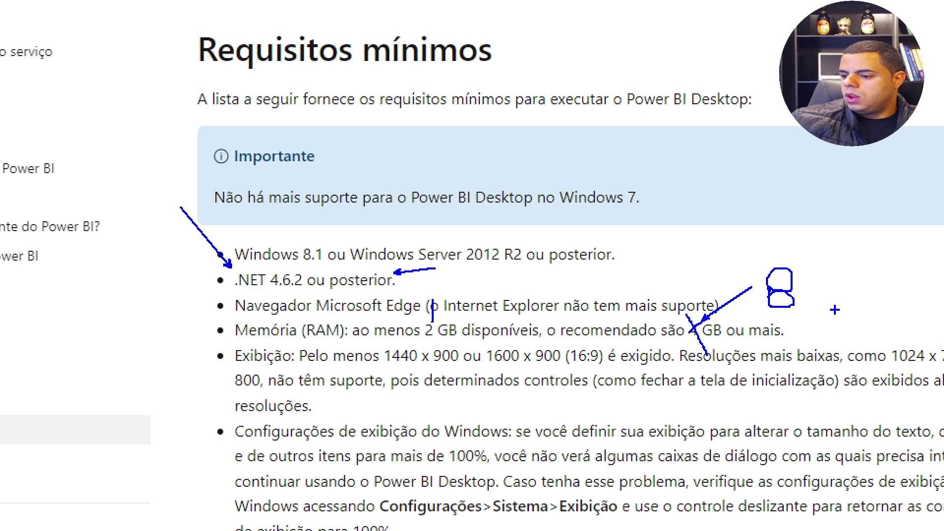
key("Escape")
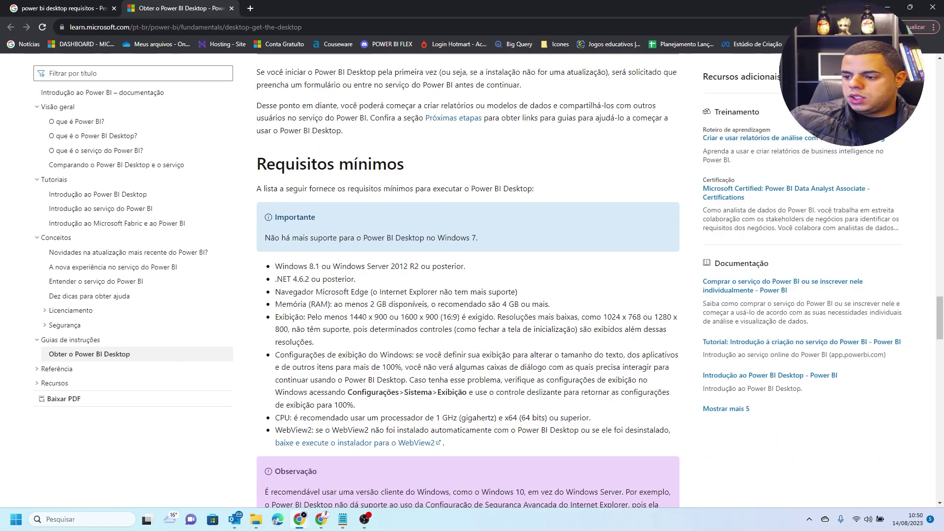
Highlight the Windows display settings requirement and mark the 64-bit CPU requirement with an arrow in the magnified view
key("ctrl+1")
left_click_drag(182, 313, 152, 296)
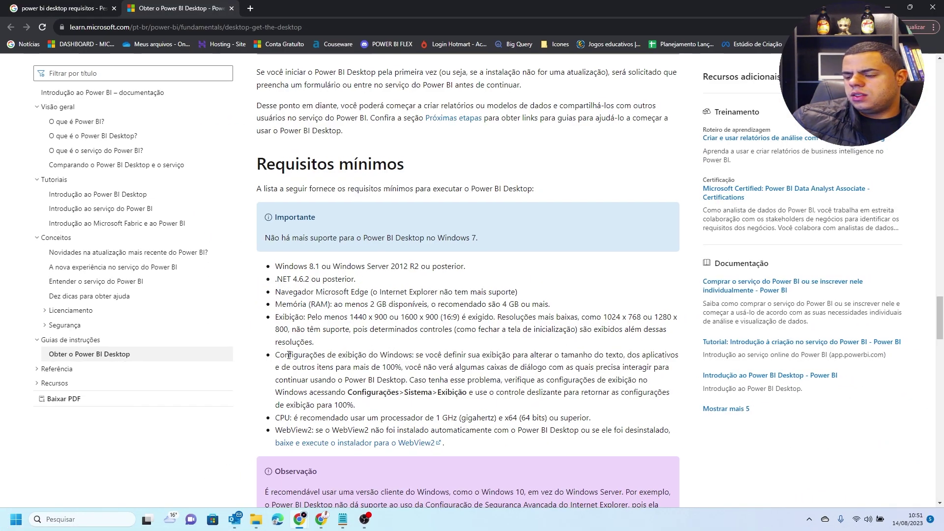
left_click_drag(275, 355, 347, 403)
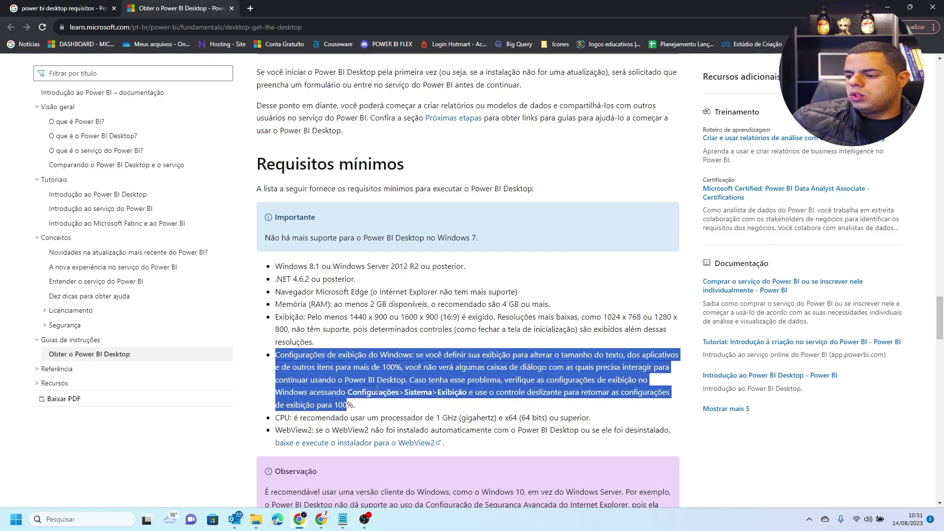
left_click(293, 418)
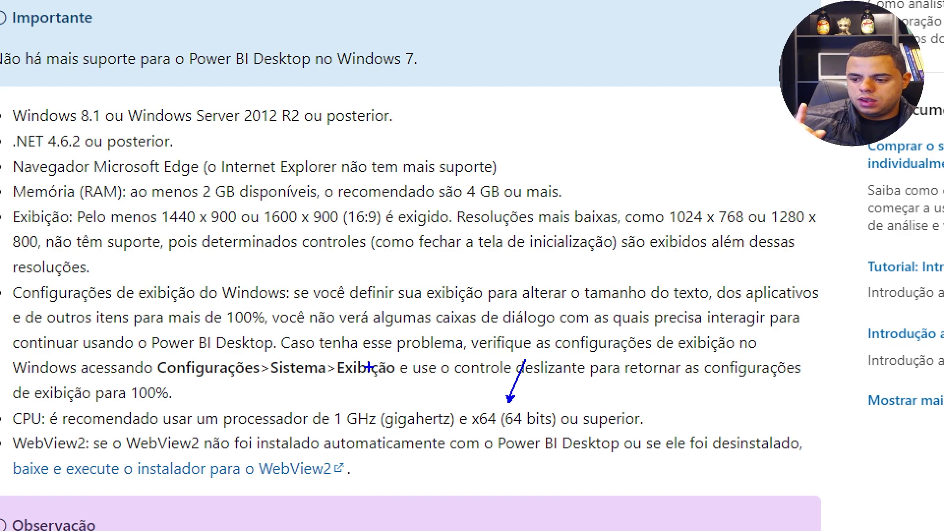
key("Escape")
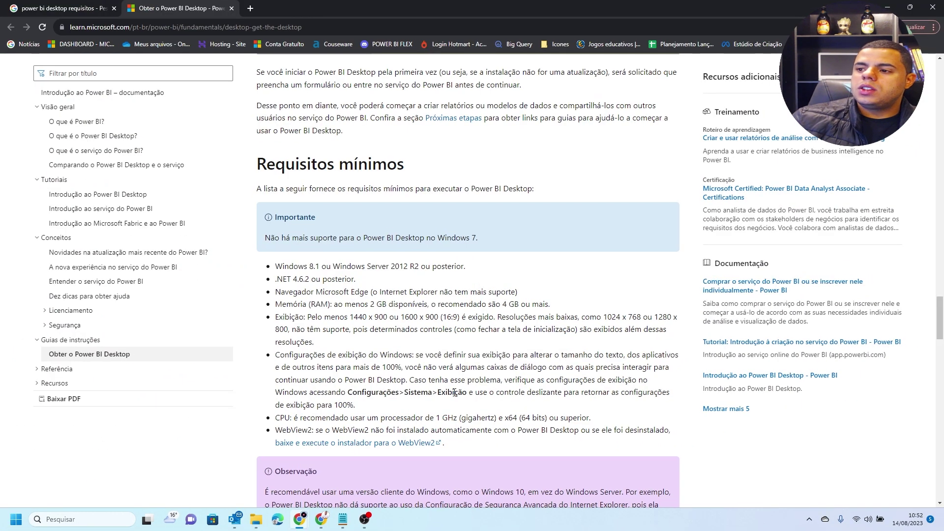
Select the article's web address and return to the Google results for "power bi desktop requisitos"
left_click(264, 28)
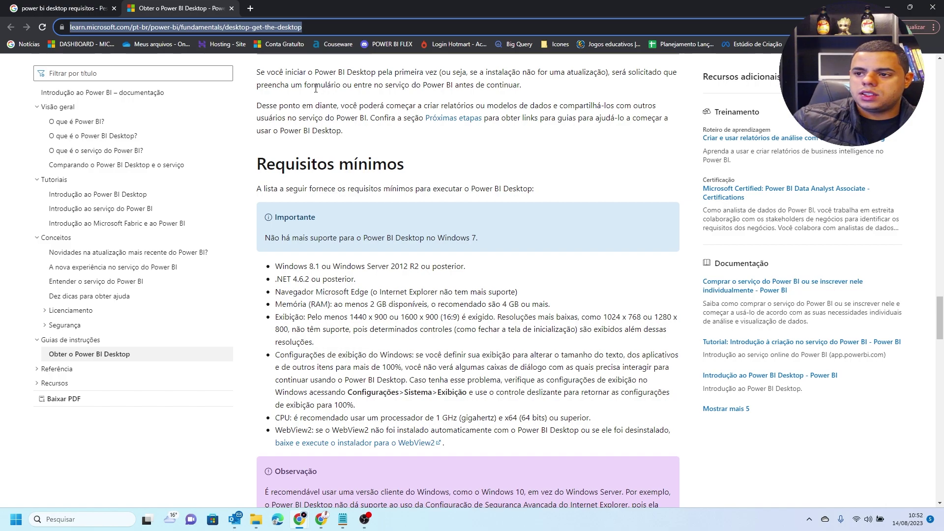
left_click(83, 9)
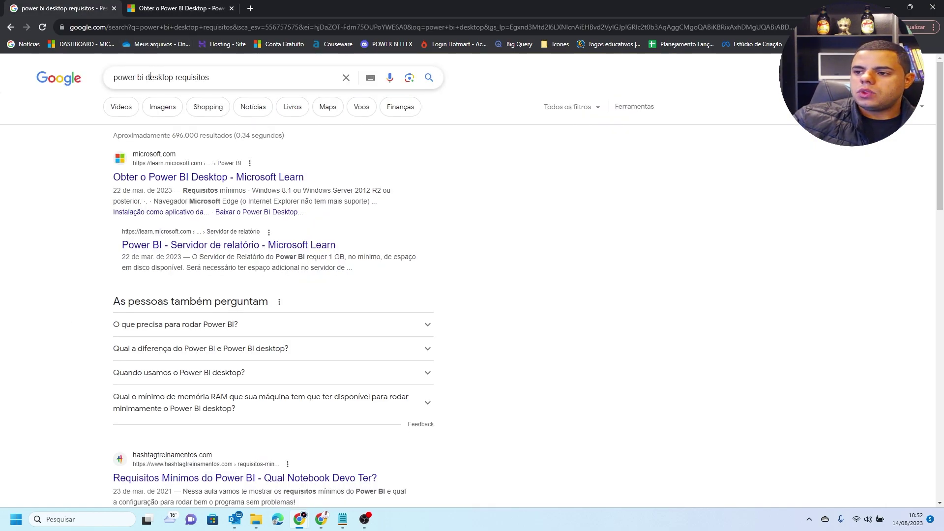
Change the Google search to "power bi desktop download" and run it
double_click(181, 79)
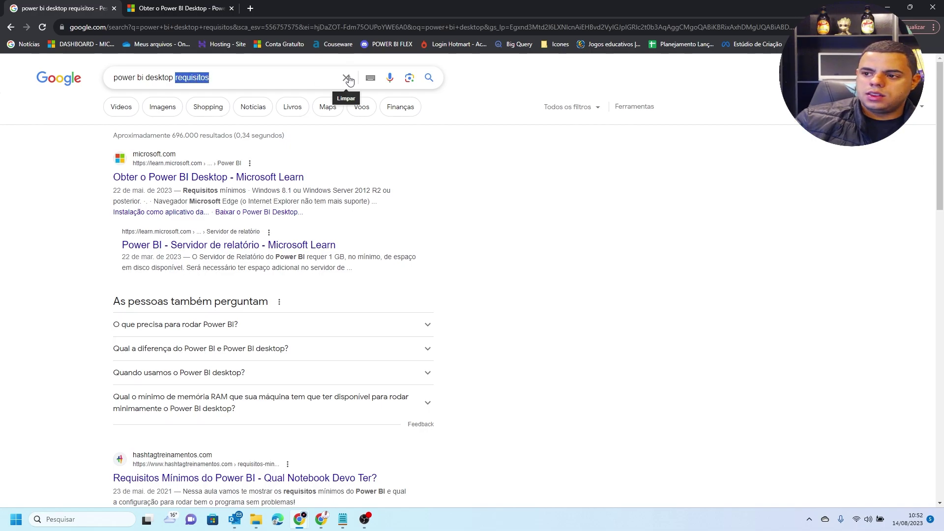
key("BackSpace")
type("download")
key("Return")
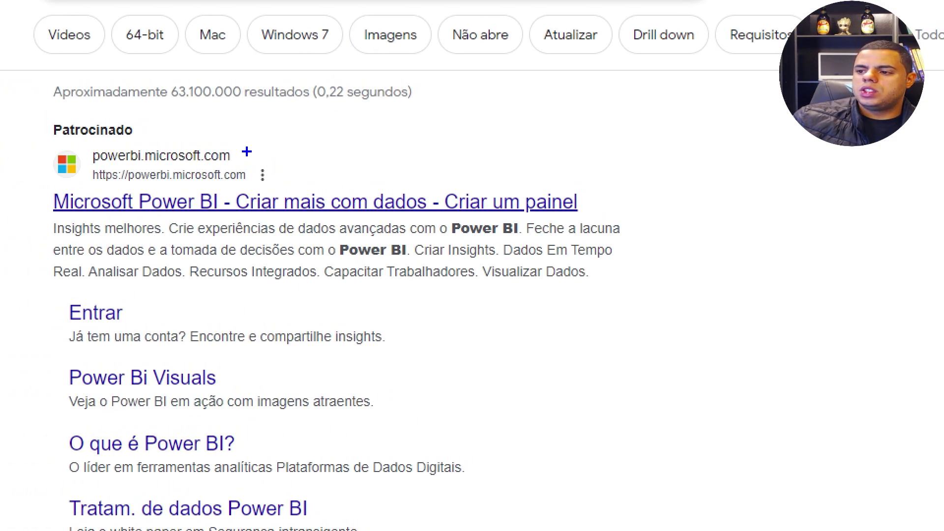
Mark the powerbi.microsoft.com result with an arrow, open it, accept the cookies, and go to the Power BI home page
left_click_drag(243, 161, 307, 130)
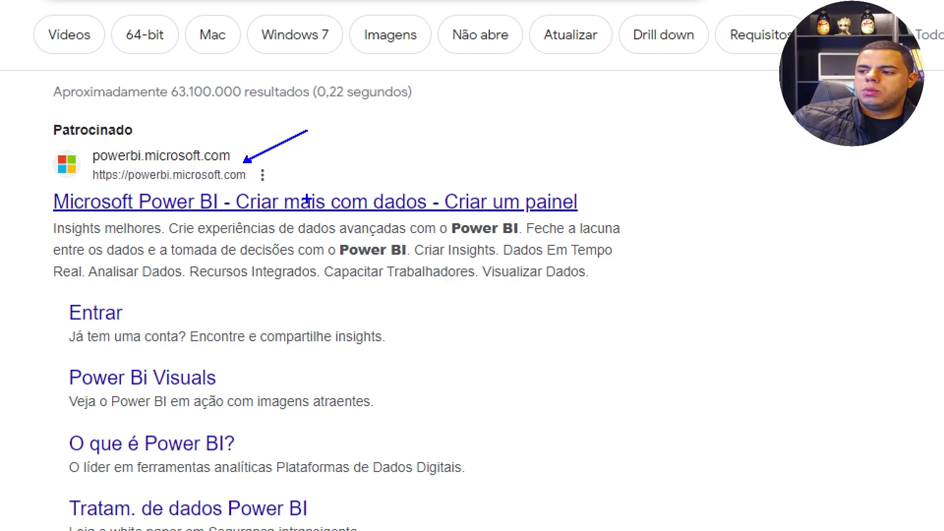
left_click(218, 195)
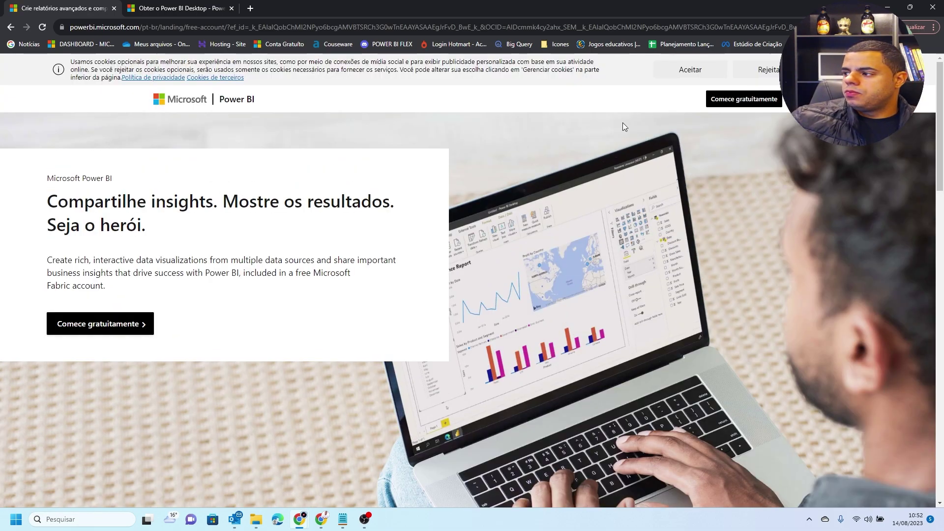
left_click(671, 71)
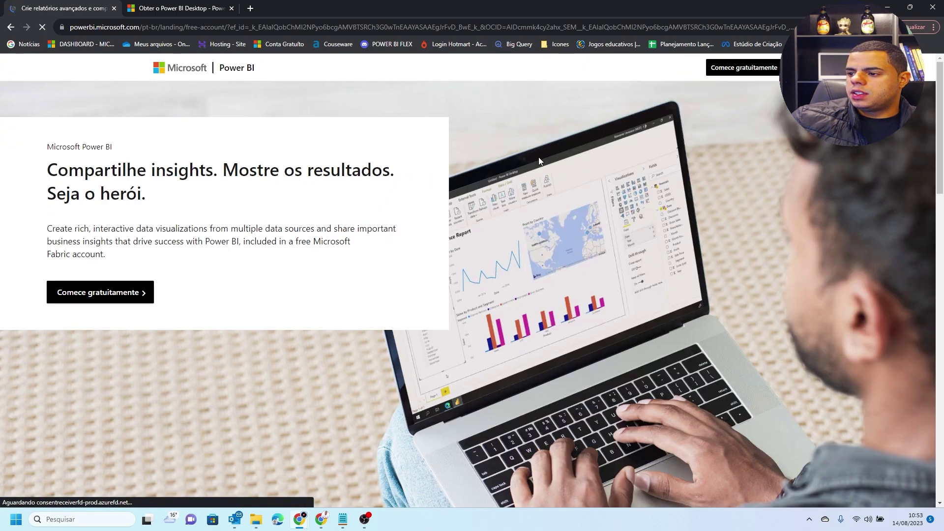
left_click(244, 69)
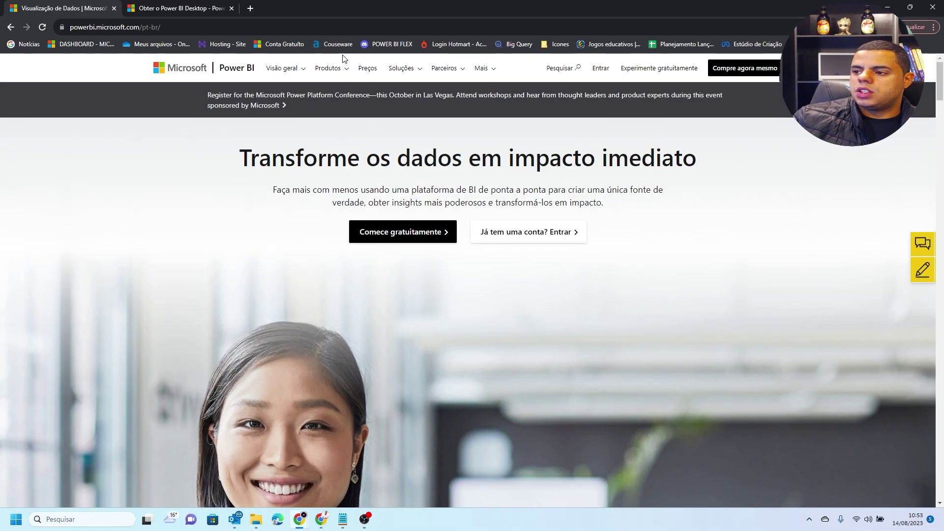
Find Power BI Desktop among the site's products, mark it with an arrow, and open its product page
left_click(344, 68)
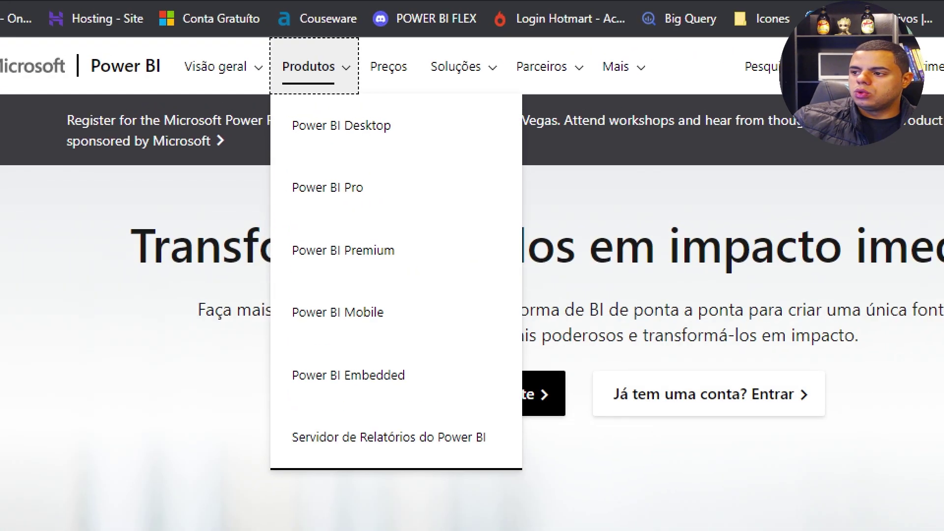
left_click_drag(399, 118, 450, 92)
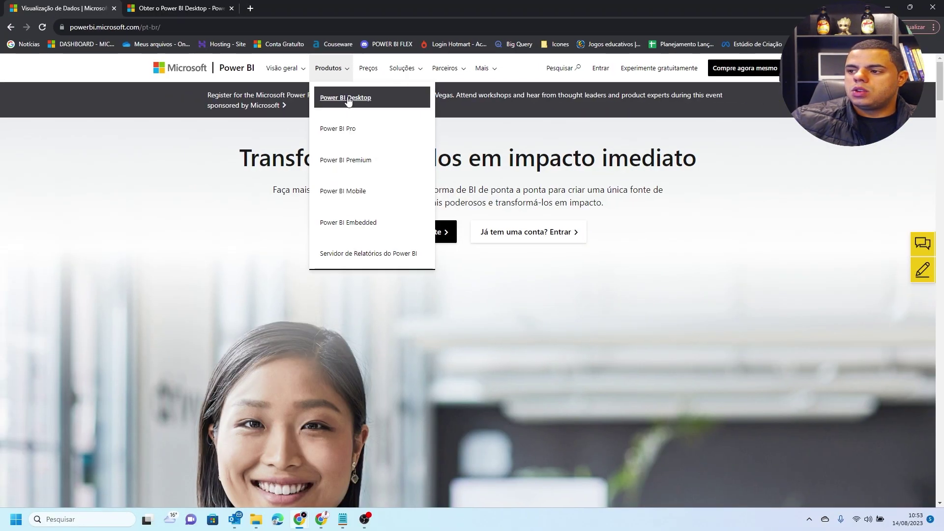
left_click(347, 126)
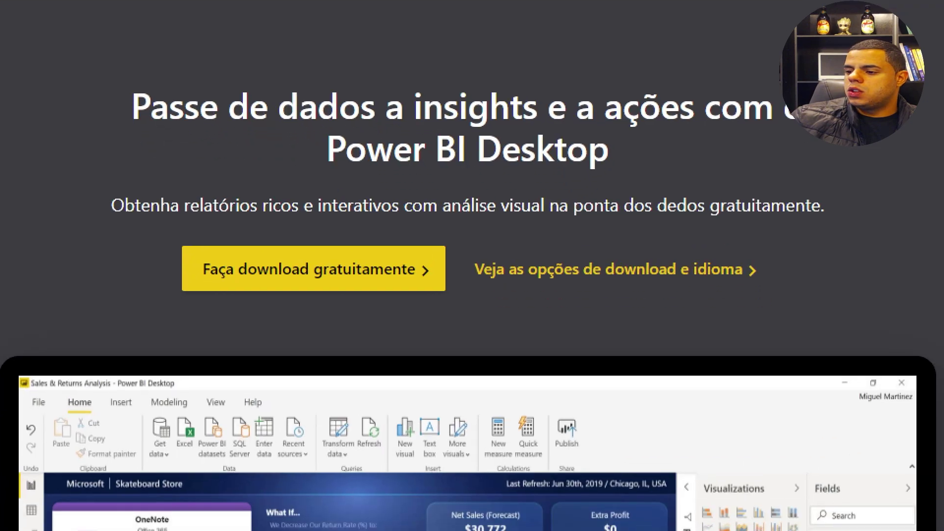
Mark both download choices with arrows, choose the free download, and allow it to open in the Microsoft Store
left_click_drag(379, 298, 380, 344)
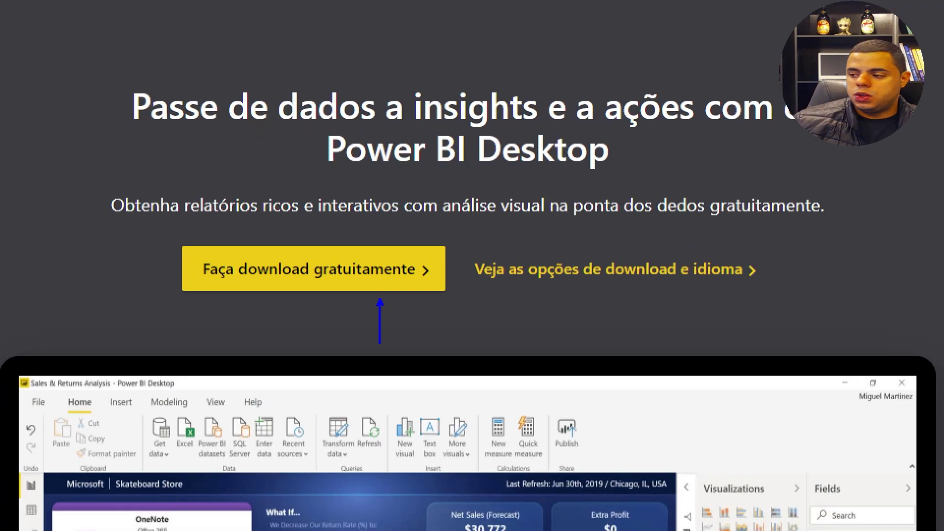
left_click_drag(626, 283, 625, 329)
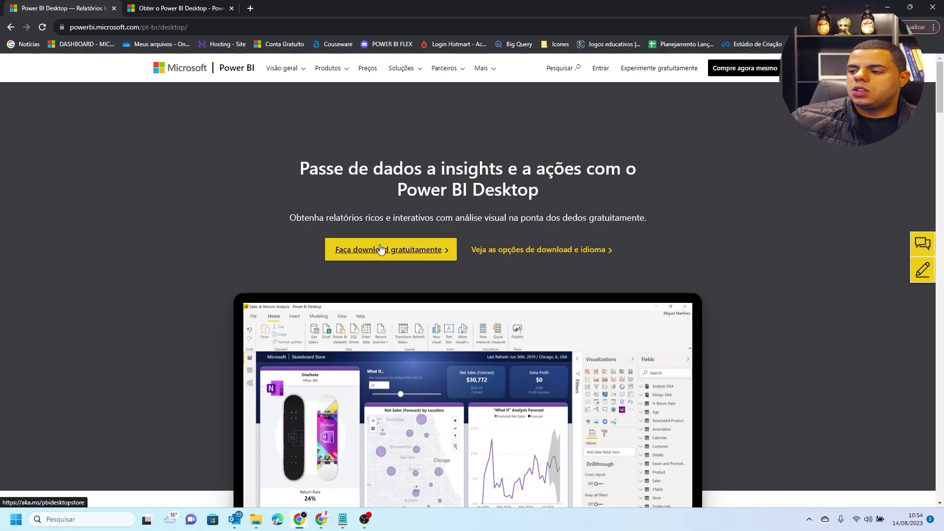
left_click(296, 268)
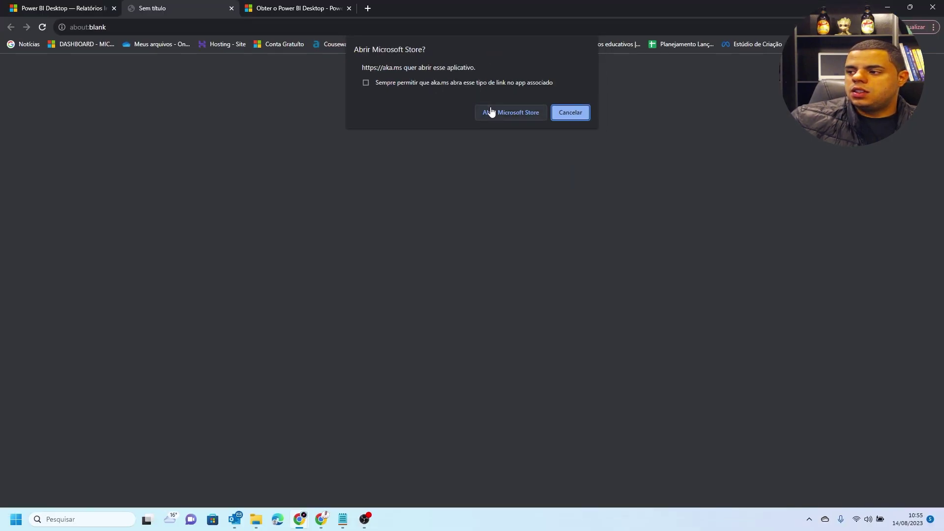
left_click(490, 112)
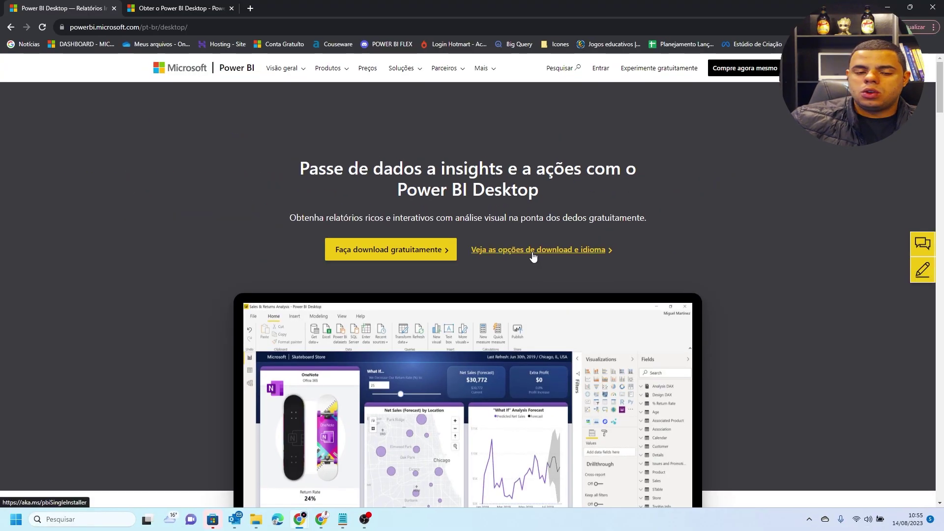
Open the Power BI Desktop download and language options page and set the language to Portuguese (Portugal)
left_click(530, 253)
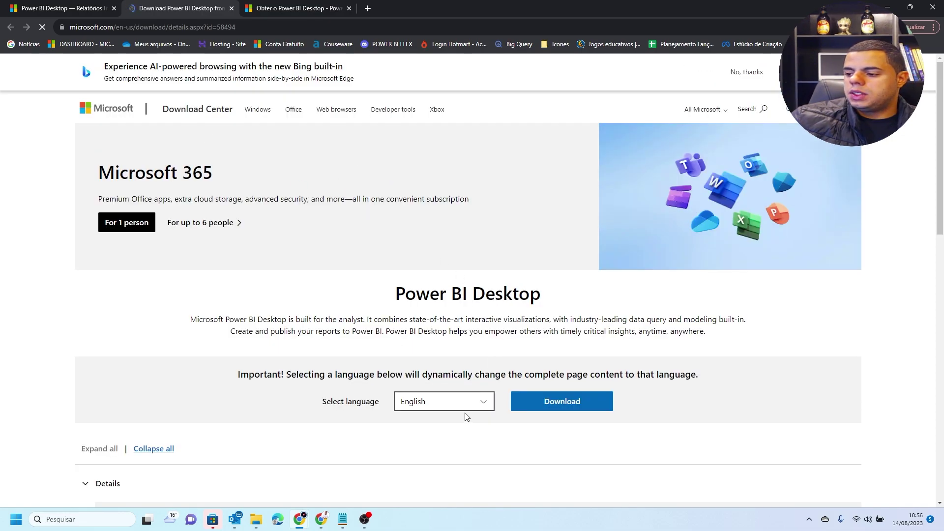
left_click(467, 402)
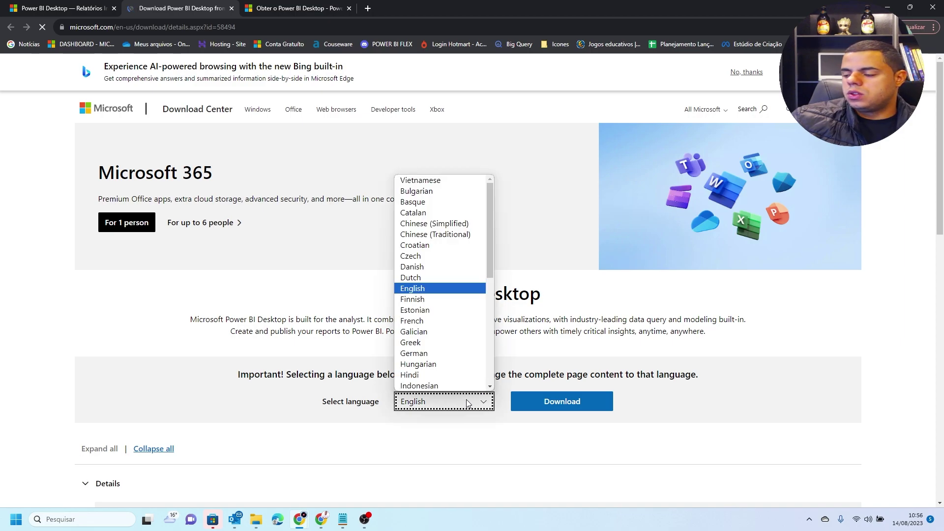
scroll(490, 258, "down", 1)
scroll(490, 260, "down", 4)
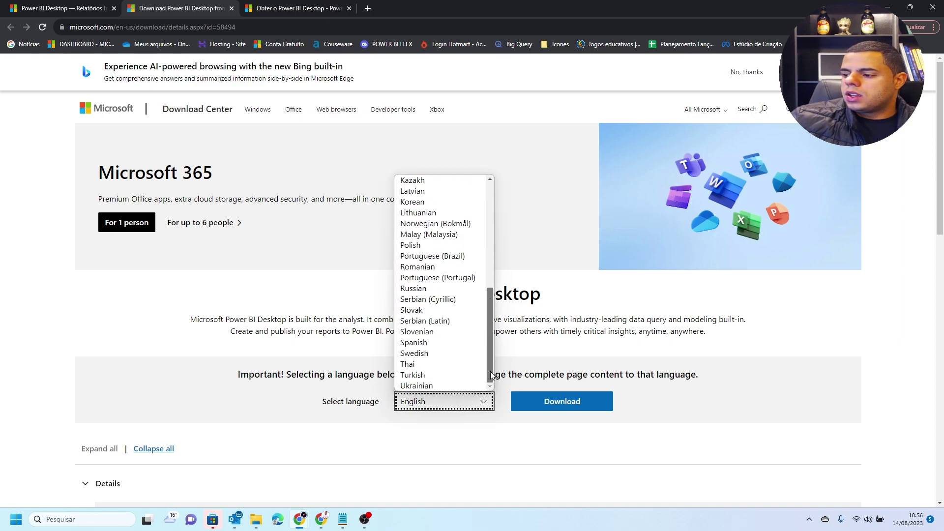
left_click(460, 277)
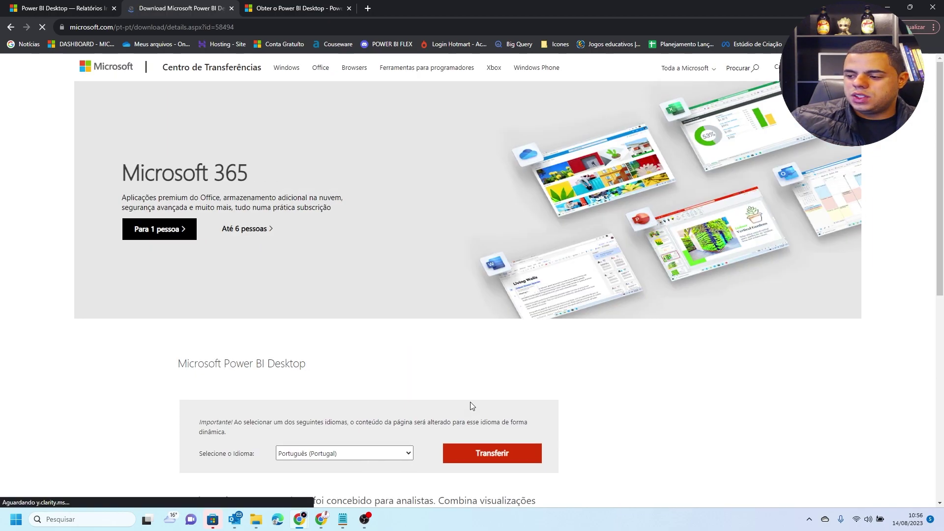
Mark Português (Brasil) with an arrow in the magnified language list and set the download language to Português (Brasil)
scroll(940, 193, "down", 5)
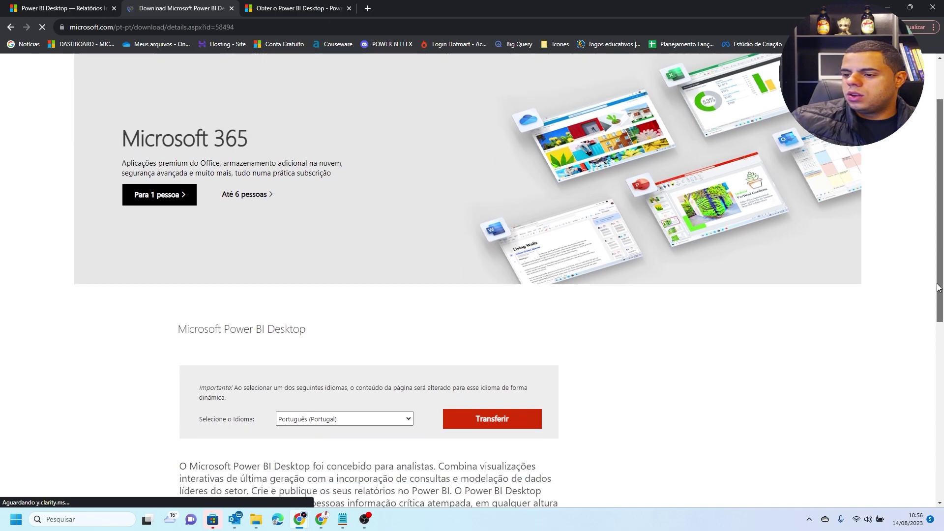
left_click(384, 243)
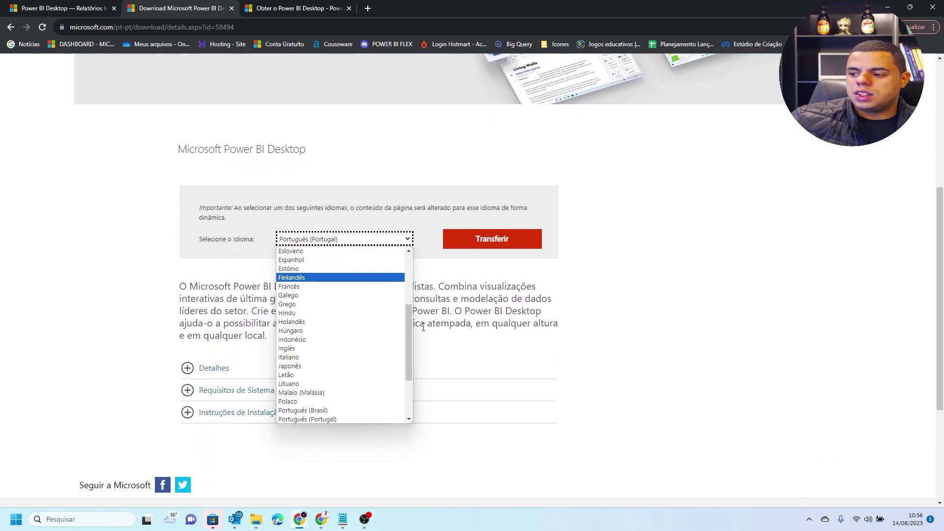
left_click_drag(409, 327, 408, 338)
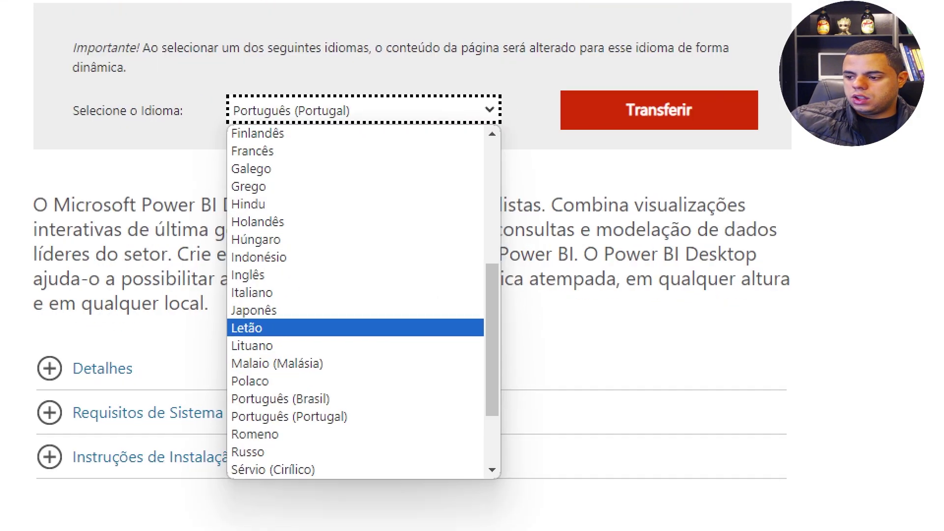
left_click_drag(329, 381, 357, 366)
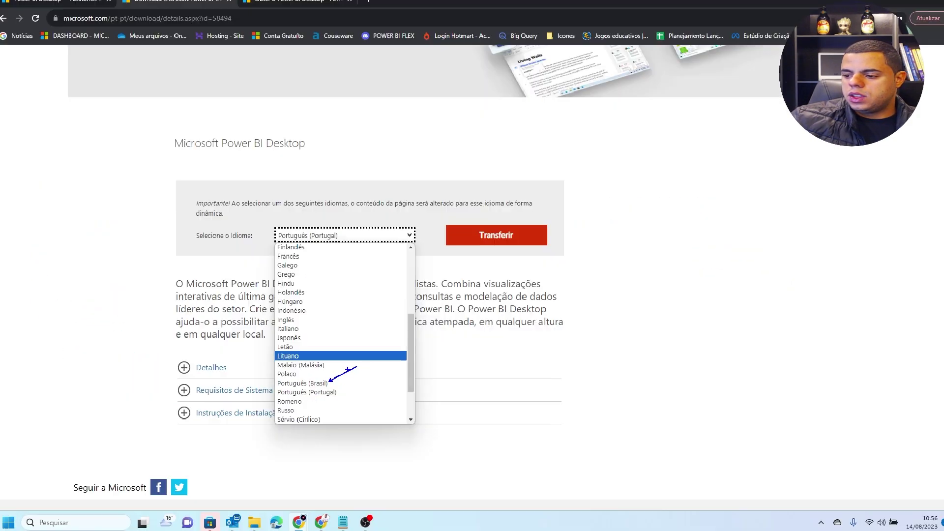
left_click(295, 402)
left_click(347, 100)
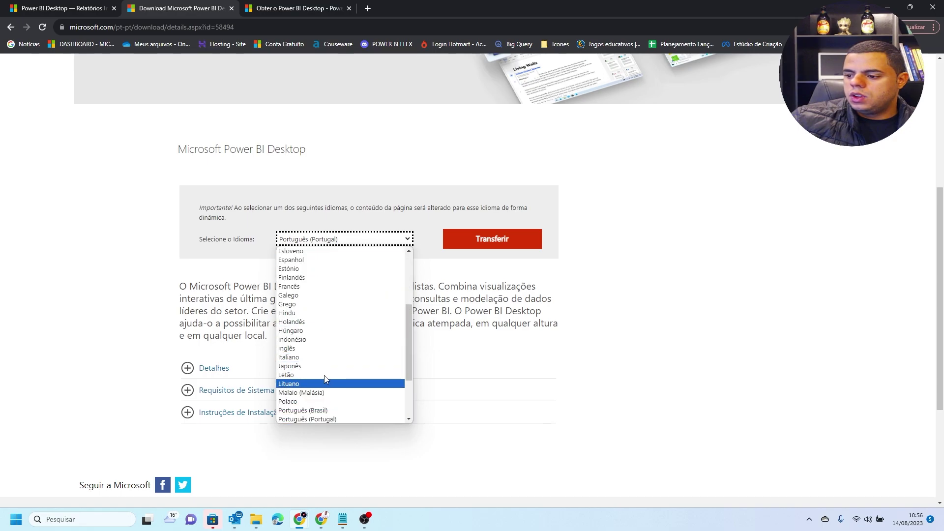
left_click(319, 410)
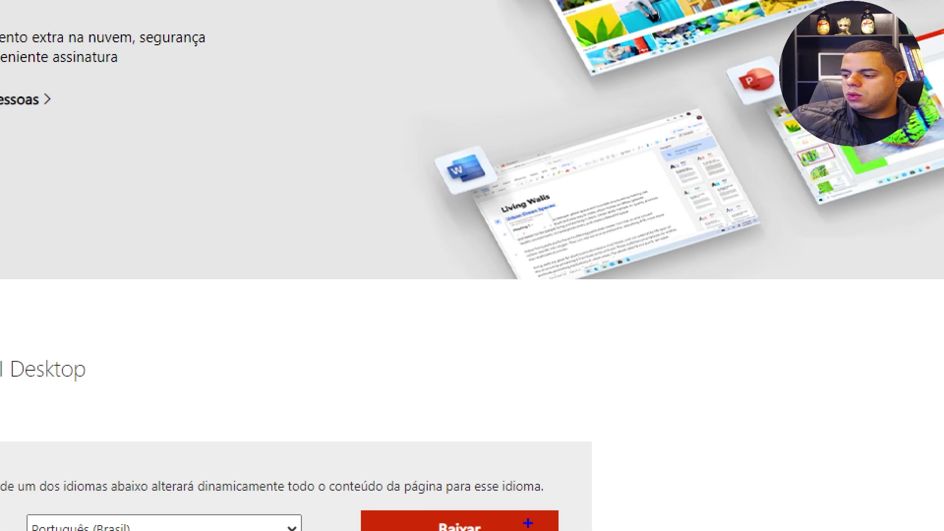
Mark the Baixar option with an arrow and download the 64-bit installer PBIDesktopSetup_x64.exe
left_click_drag(529, 492, 568, 458)
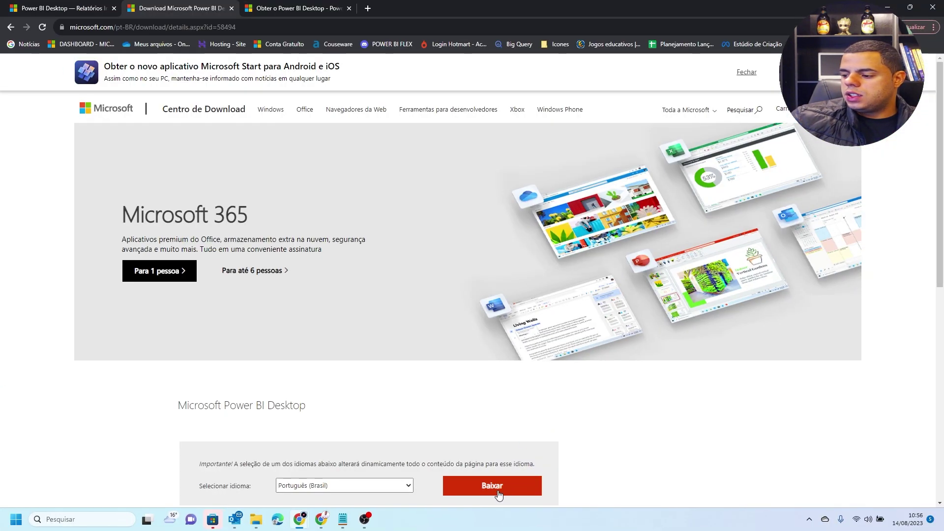
left_click(496, 484)
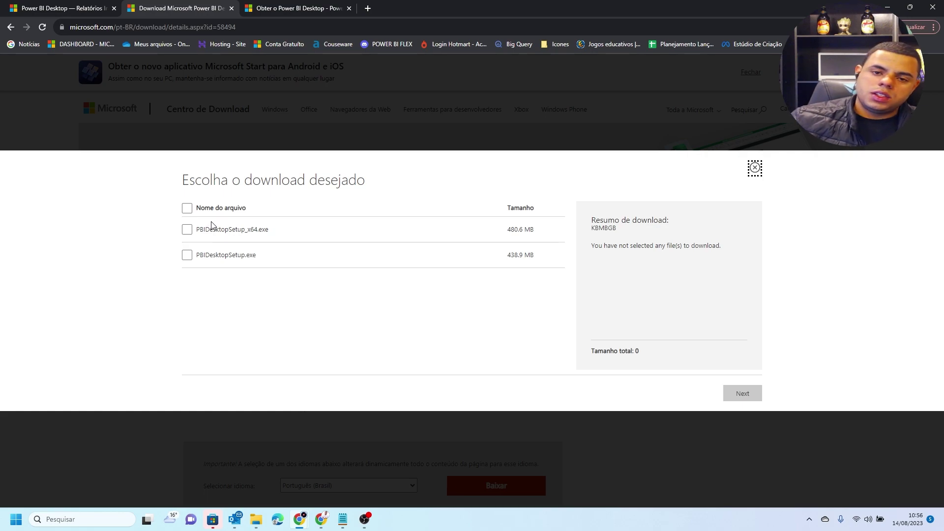
left_click(187, 230)
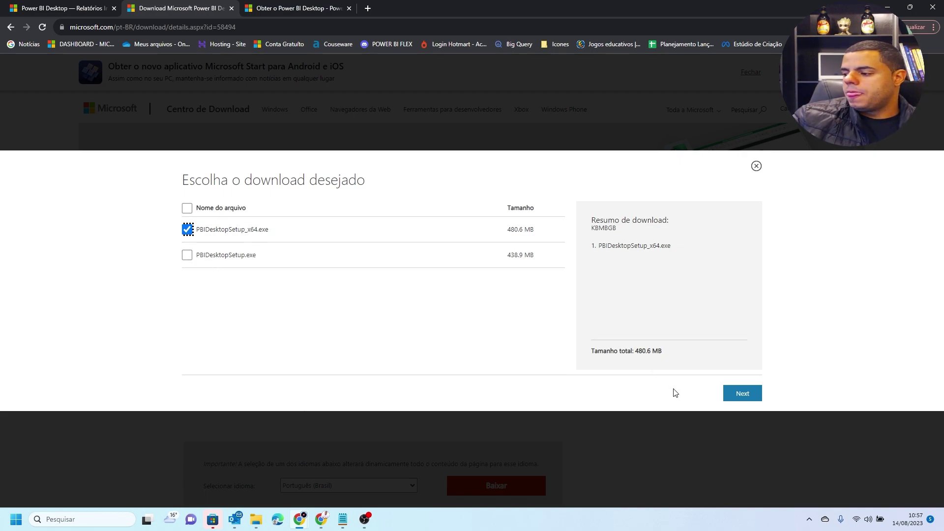
left_click(742, 390)
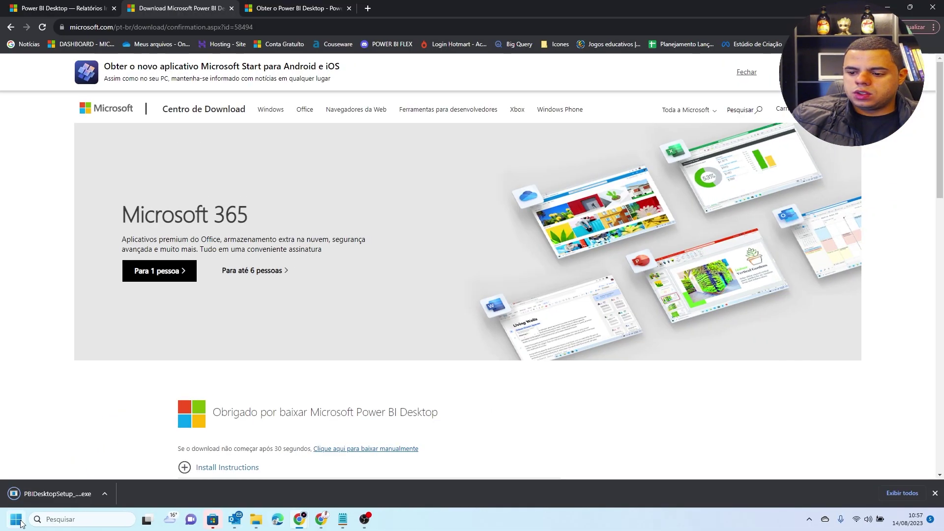
Run the downloaded PBIDesktopSetup_x64.exe and approve its execution in the security warning
left_click(41, 501)
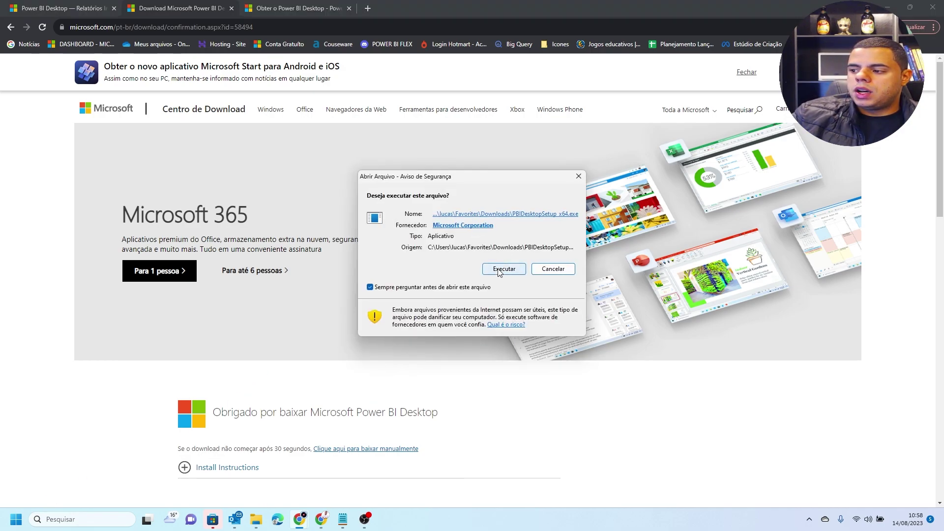
left_click(499, 269)
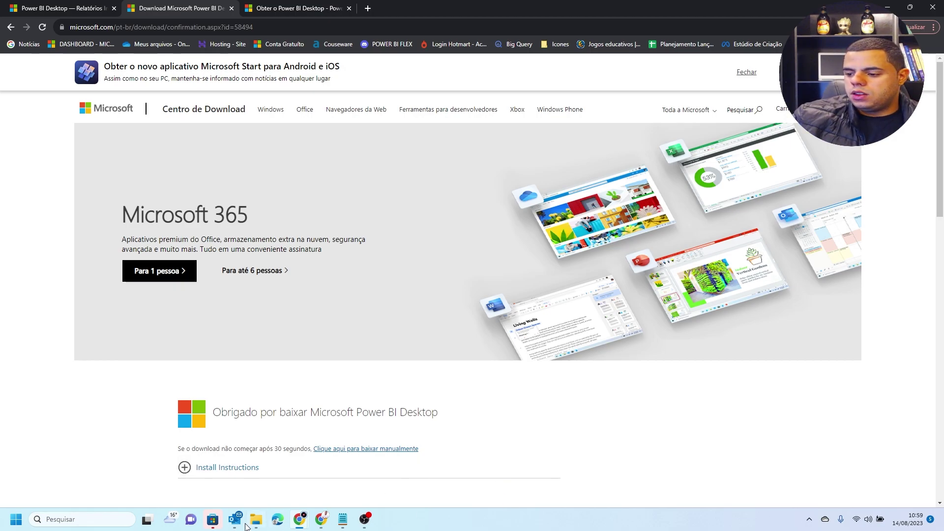
Check the Power BI Desktop page in the Microsoft Store and close the store window
left_click(213, 525)
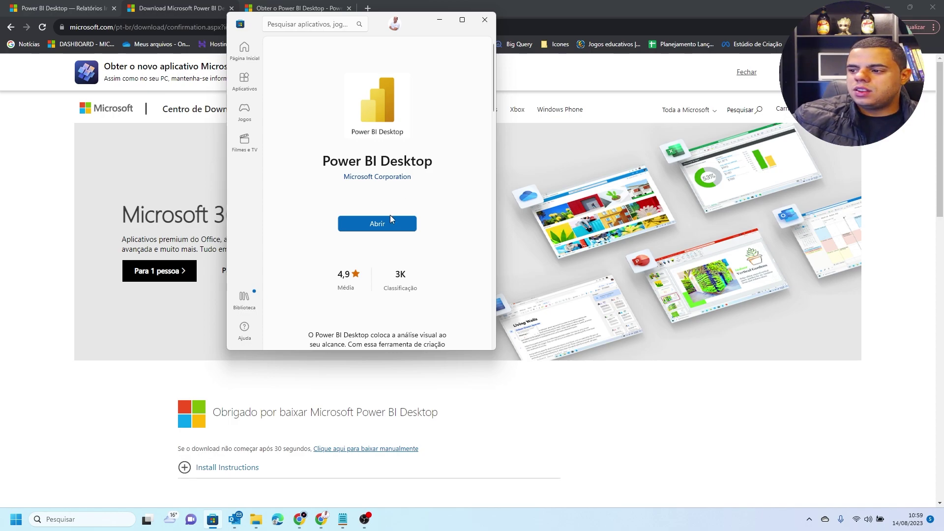
left_click(484, 20)
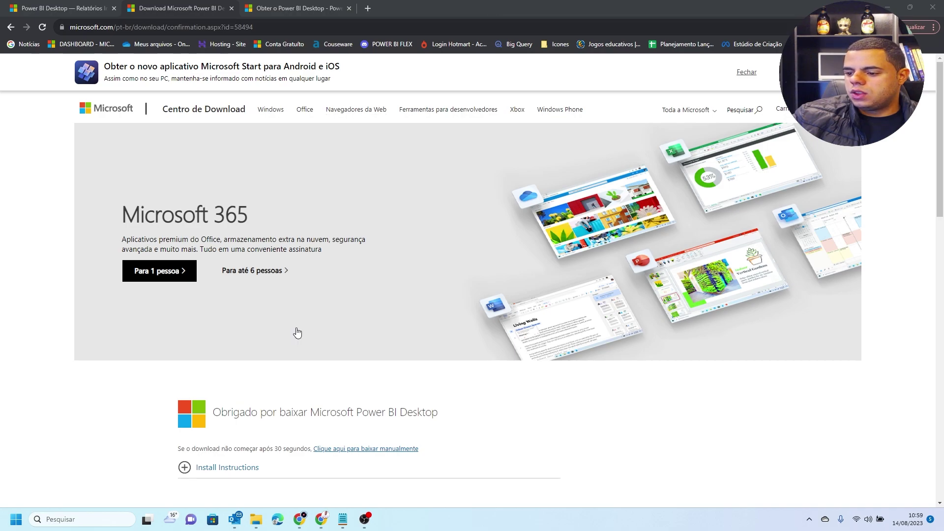
Locate PBIDesktopSetup_x64.exe in the Downloads folder of File Explorer and minimize the folder window
left_click(255, 519)
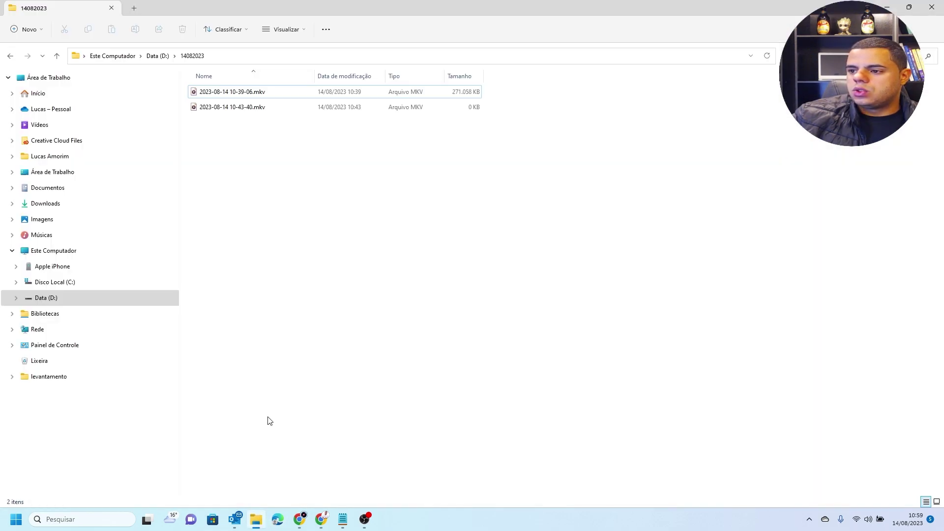
left_click(102, 201)
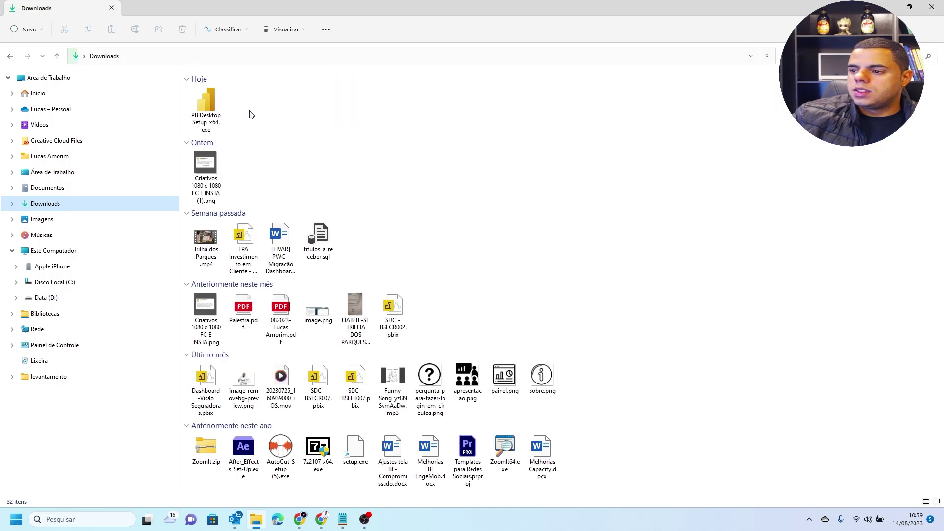
left_click(206, 108)
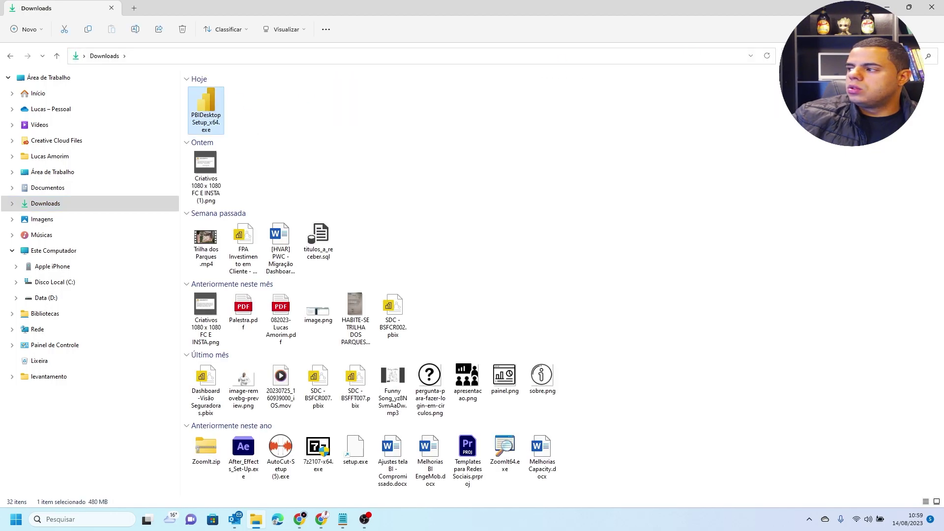
left_click(888, 6)
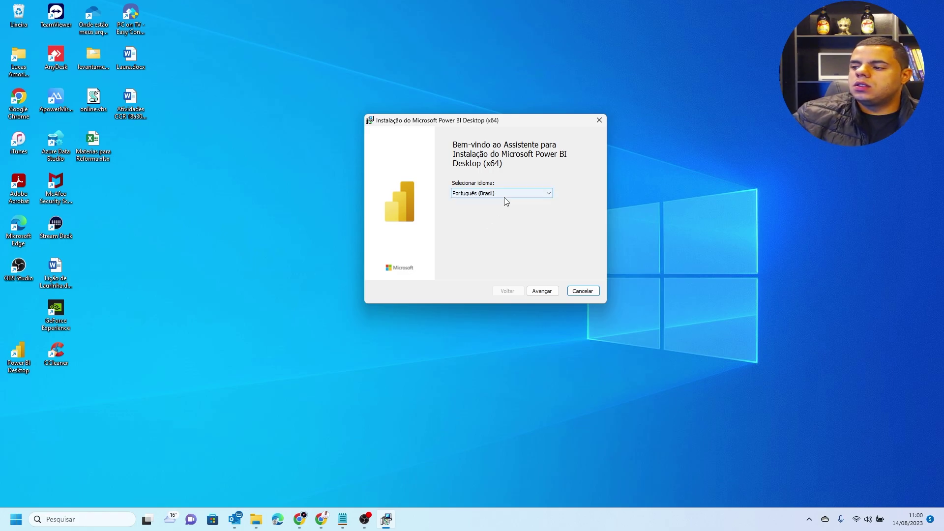
Continue the installation in Português (Brasil) and close the Power BI Desktop welcome window
left_click(542, 291)
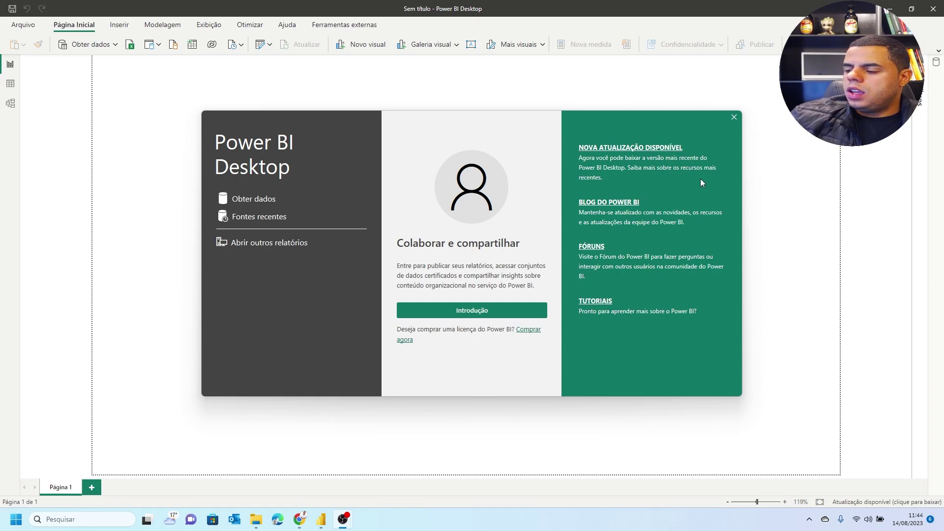
left_click(733, 117)
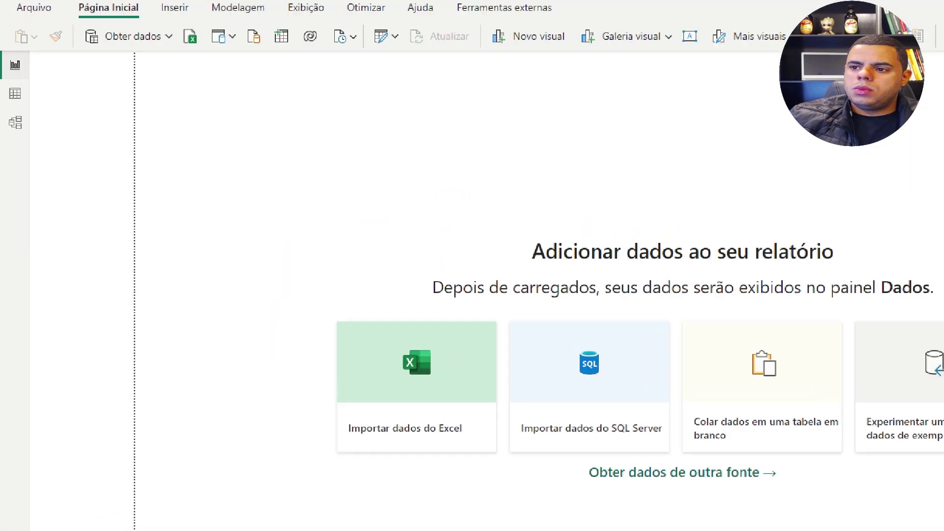
Mark the report, table and model view icons with arrows and dismiss the CCleaner notification
left_click_drag(41, 66, 133, 77)
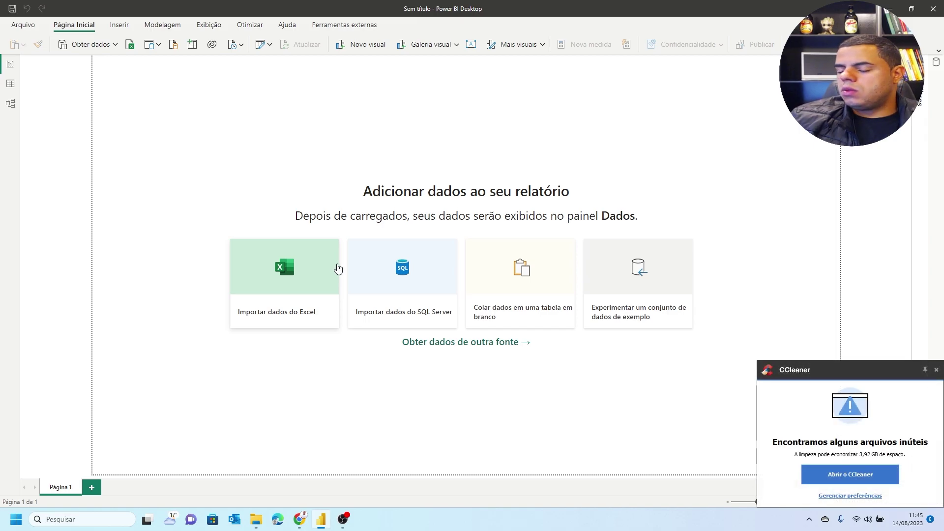
left_click(936, 370)
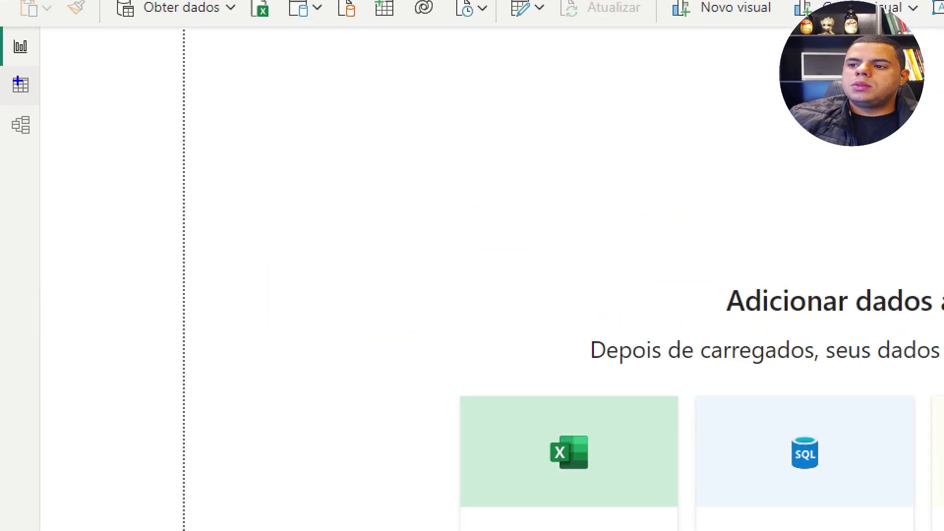
left_click_drag(37, 84, 132, 83)
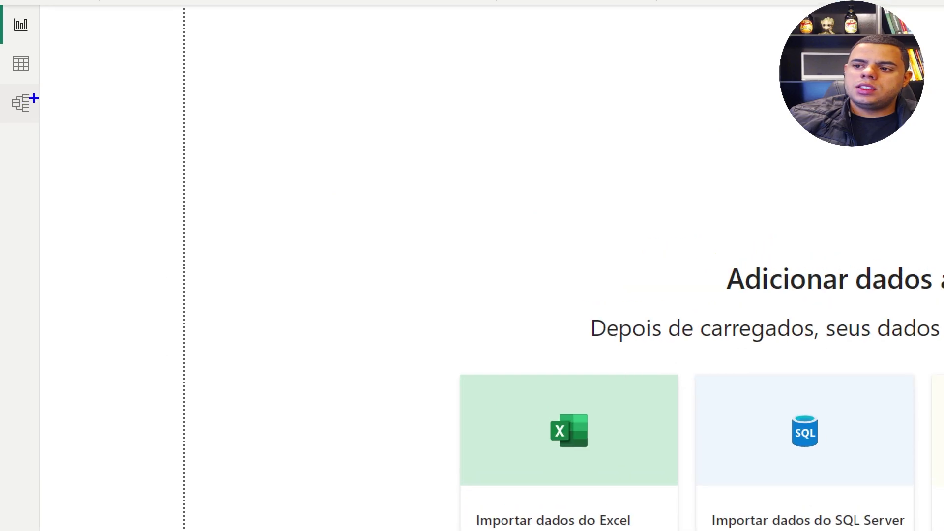
left_click_drag(20, 106, 62, 105)
left_click_drag(124, 109, 123, 108)
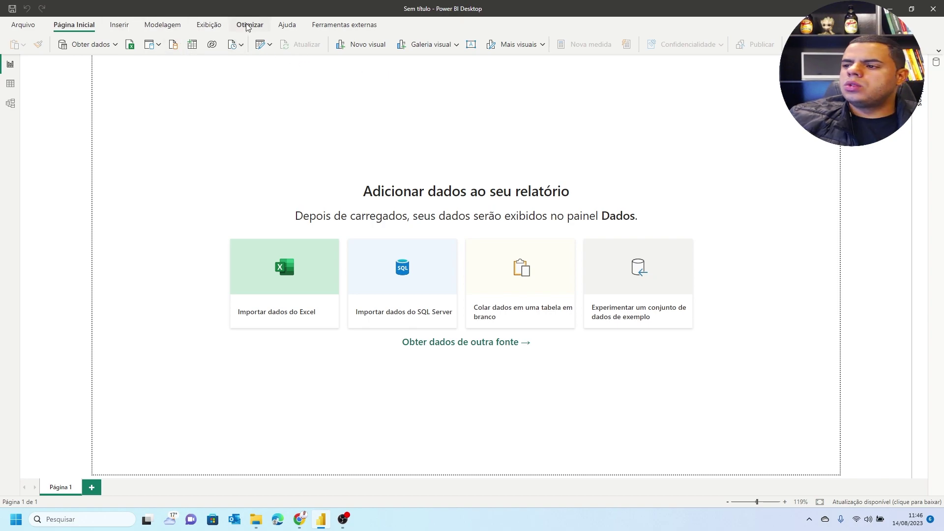
Review the common data sources under Obter dados, close the list and expand the report's filters pane
left_click(117, 45)
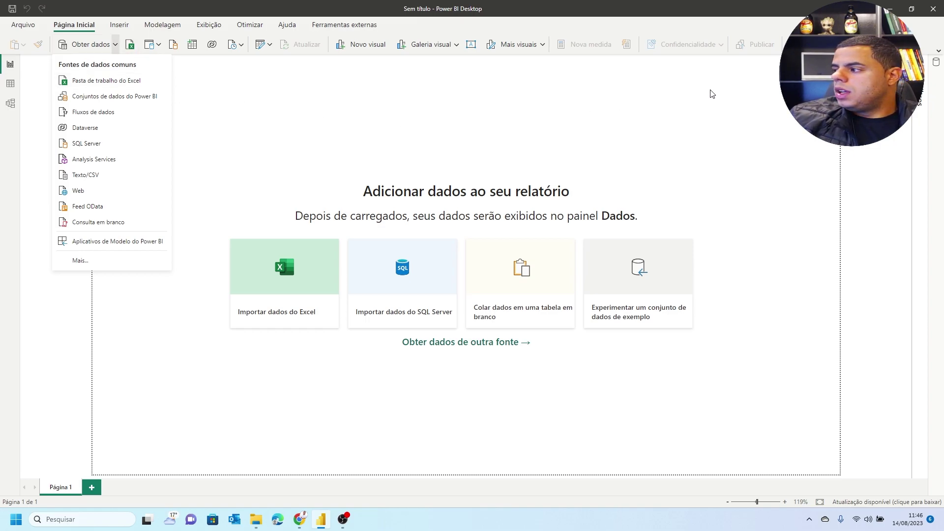
key("Escape")
left_click(918, 98)
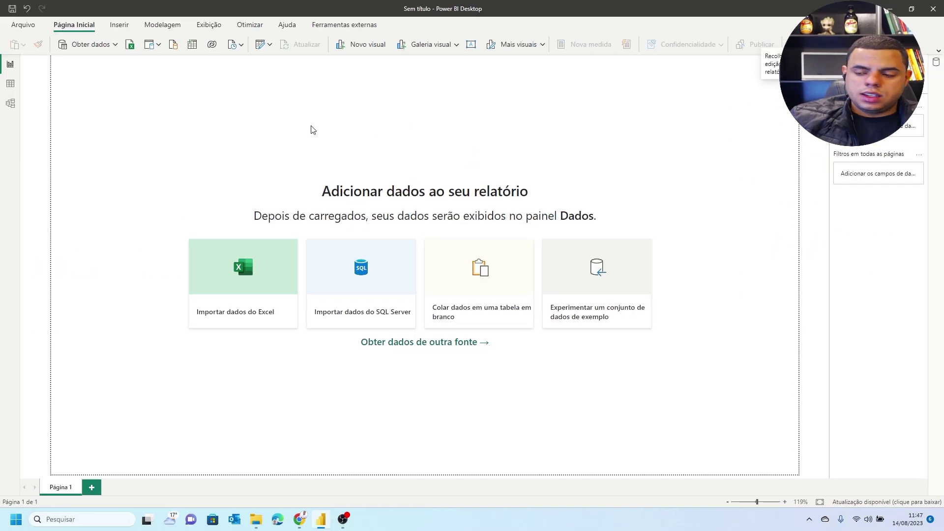
Mark the table view icon with an arrow and clear the annotation
left_click_drag(29, 65, 112, 63)
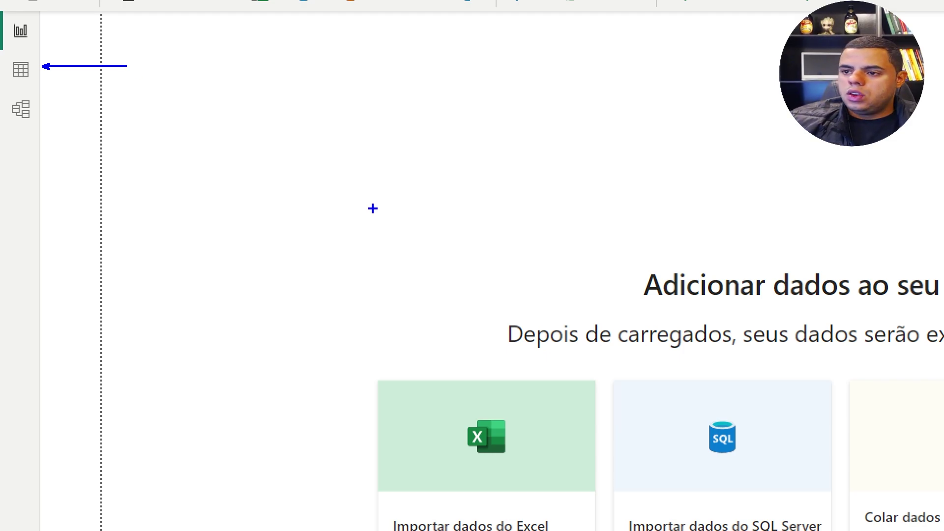
key("Escape")
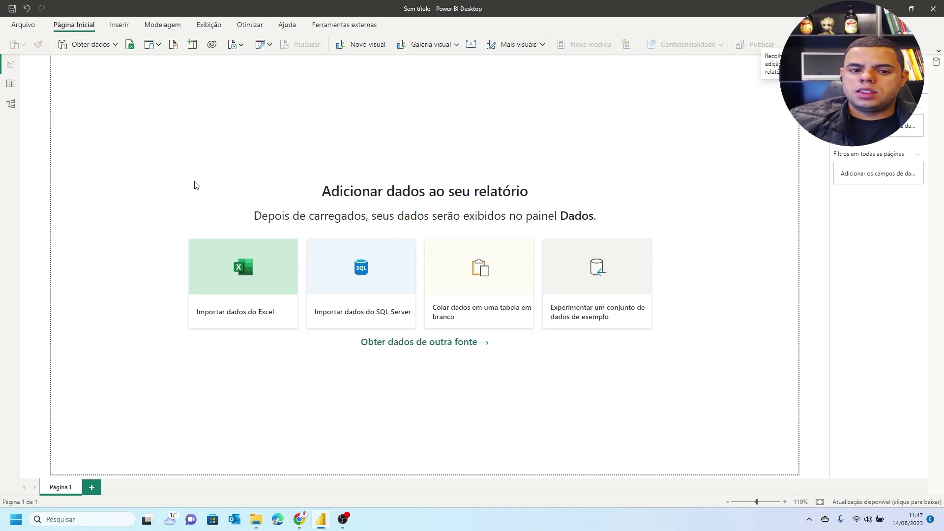
Open Vendas pela Internet.xlsx from the MÓDULO 02 folder in Excel and maximize its window
left_click(268, 522)
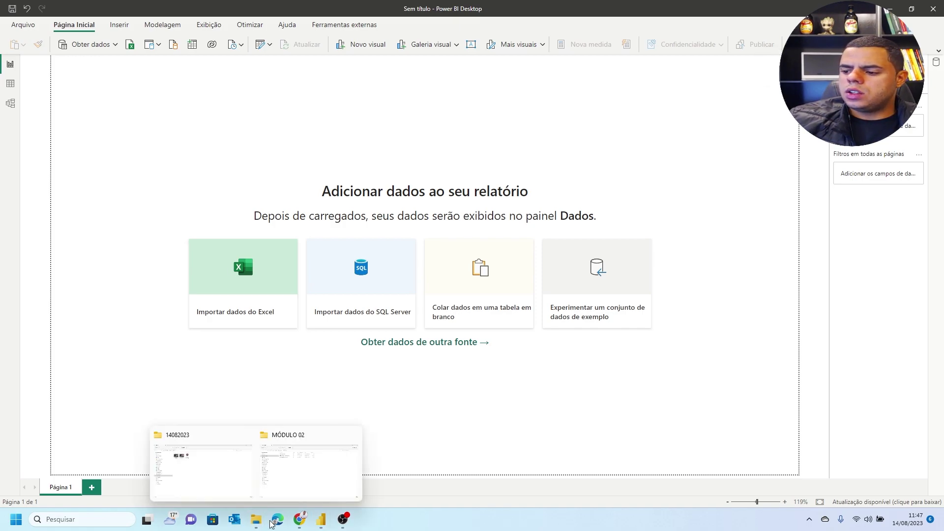
left_click(304, 478)
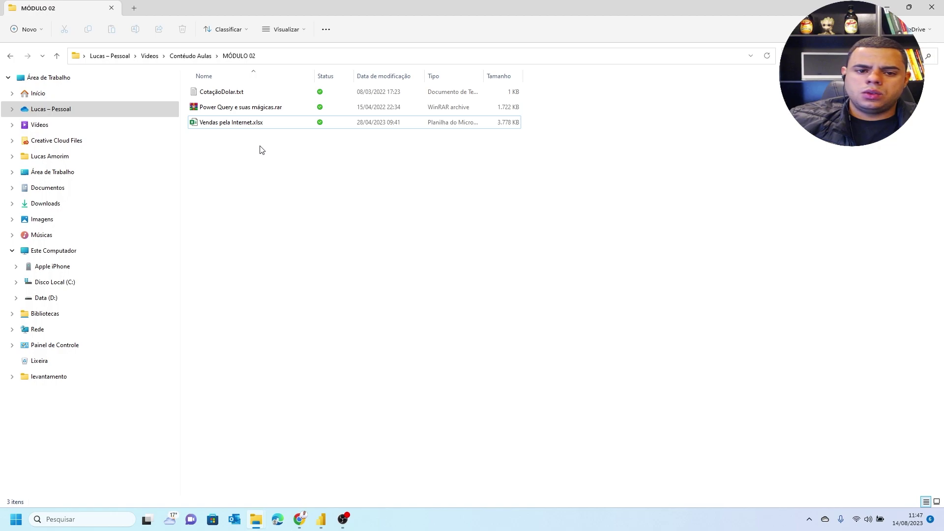
left_click(233, 126)
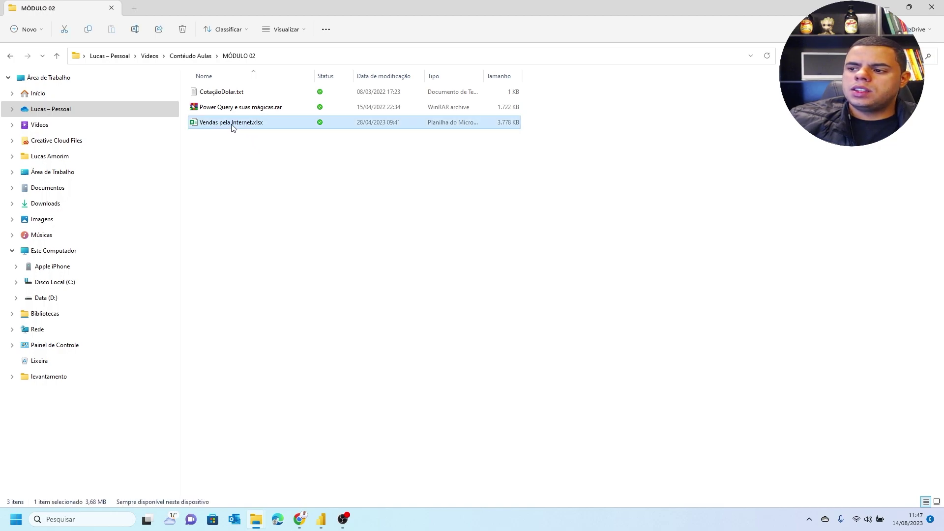
double_click(233, 123)
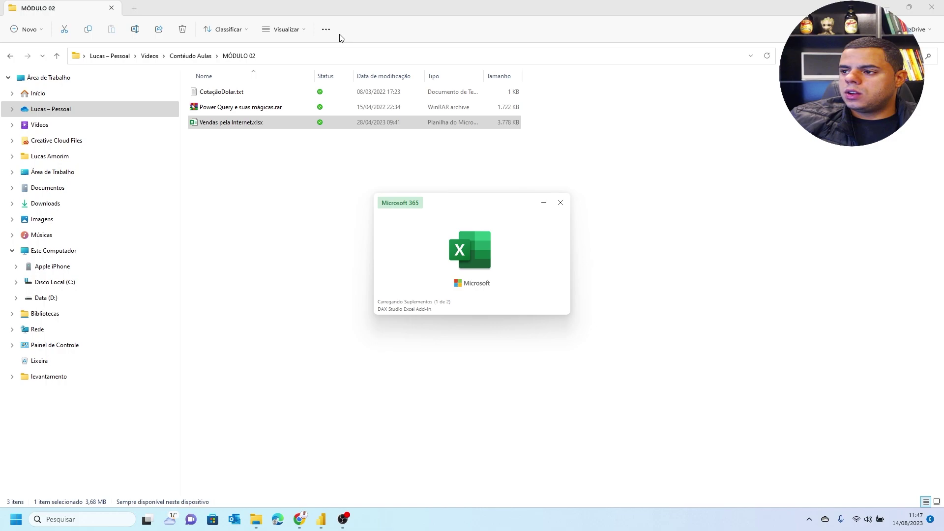
left_click(329, 59)
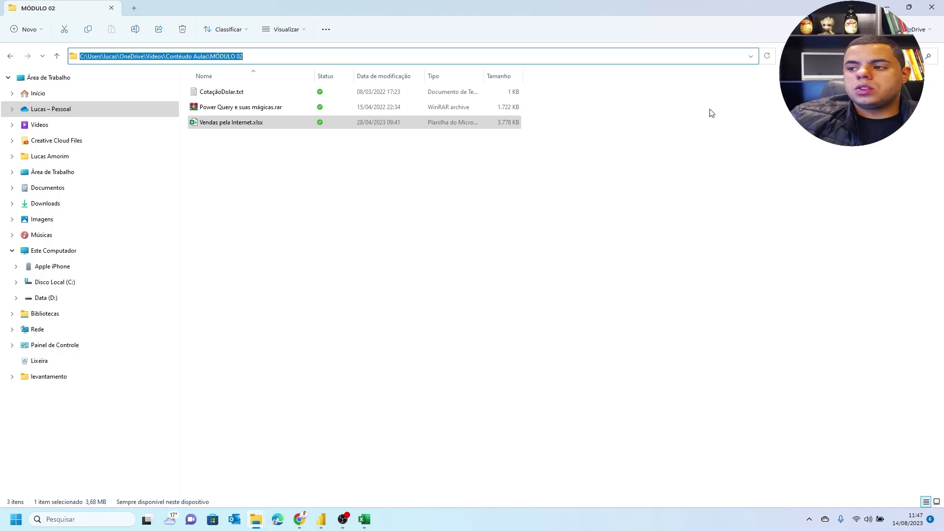
left_click(366, 520)
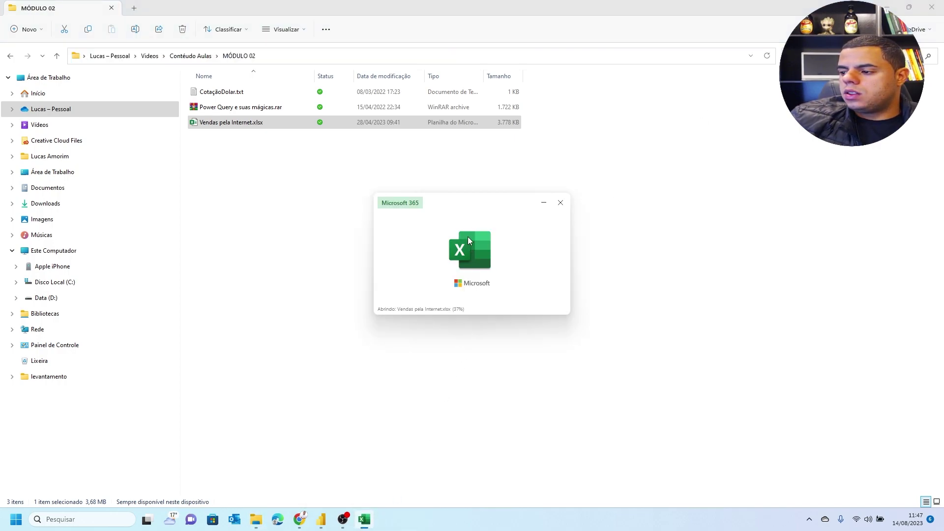
left_click_drag(475, 223, 469, 218)
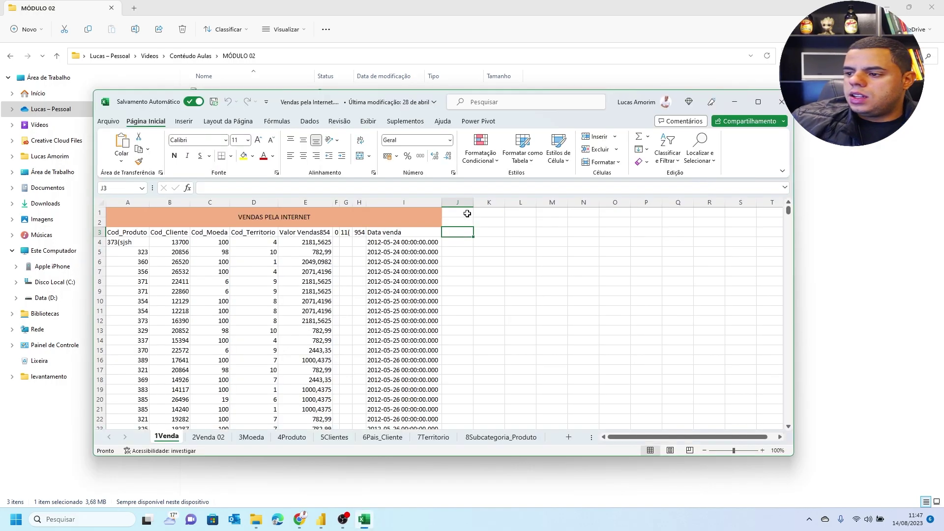
left_click(759, 102)
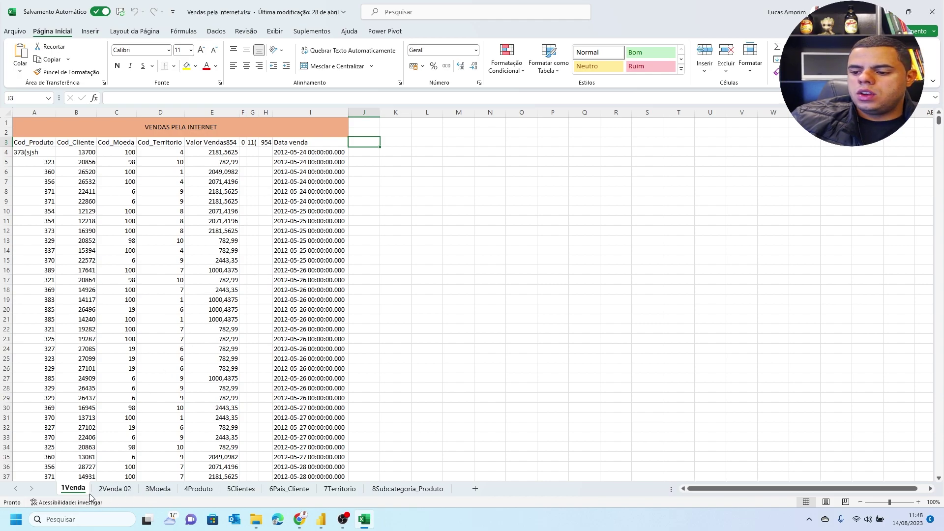
Look through the sheets 2Venda 02, 3Moeda, 4Produto, 5Clientes and 6Pais_Cliente
left_click(115, 489)
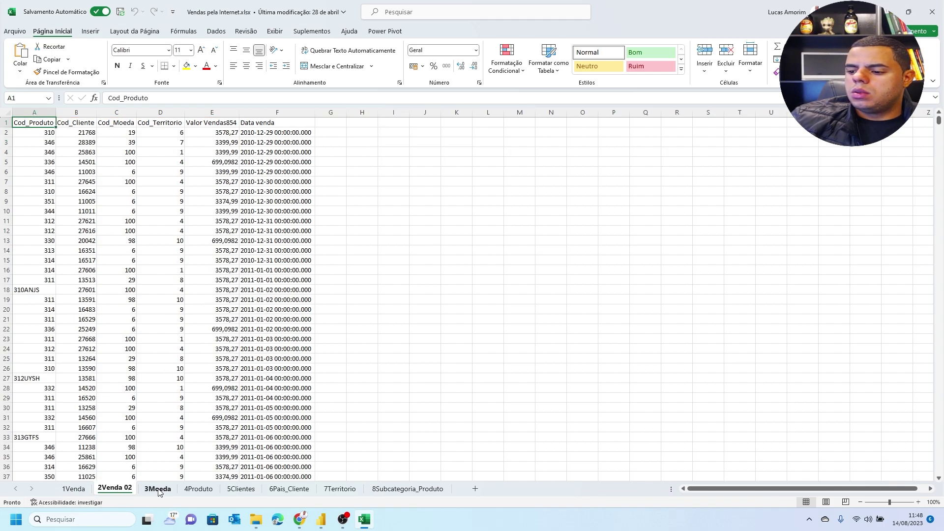
left_click(164, 492)
left_click(198, 493)
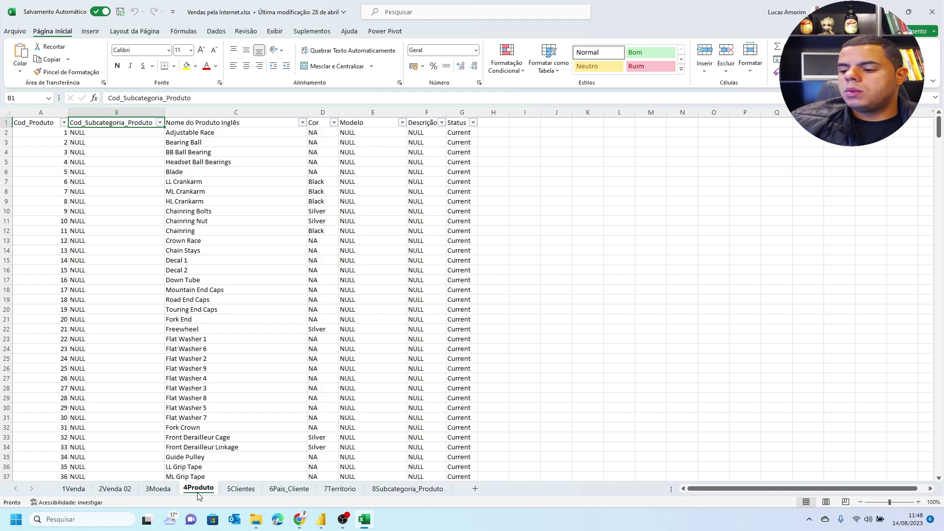
left_click(241, 489)
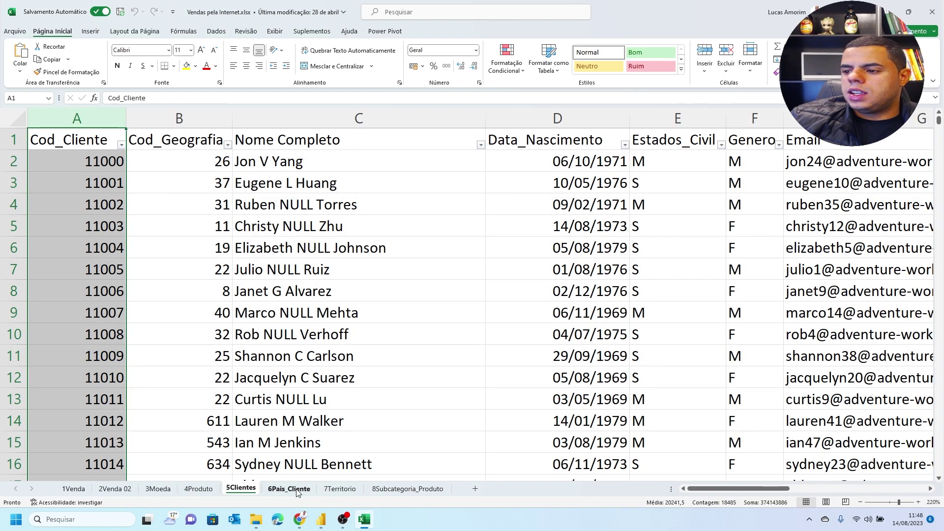
left_click(296, 490)
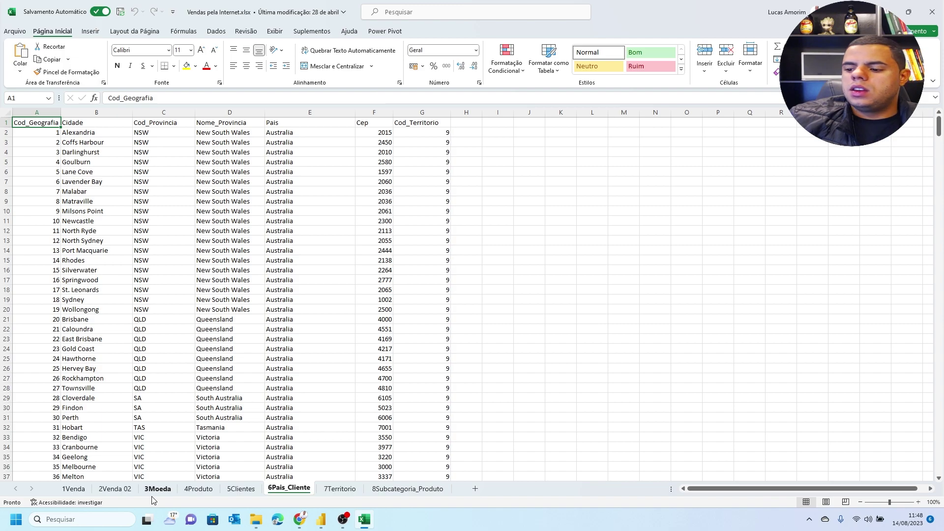
Review the lookup sheets again from 3Moeda through 8Subcategoria_Produto
left_click(167, 493)
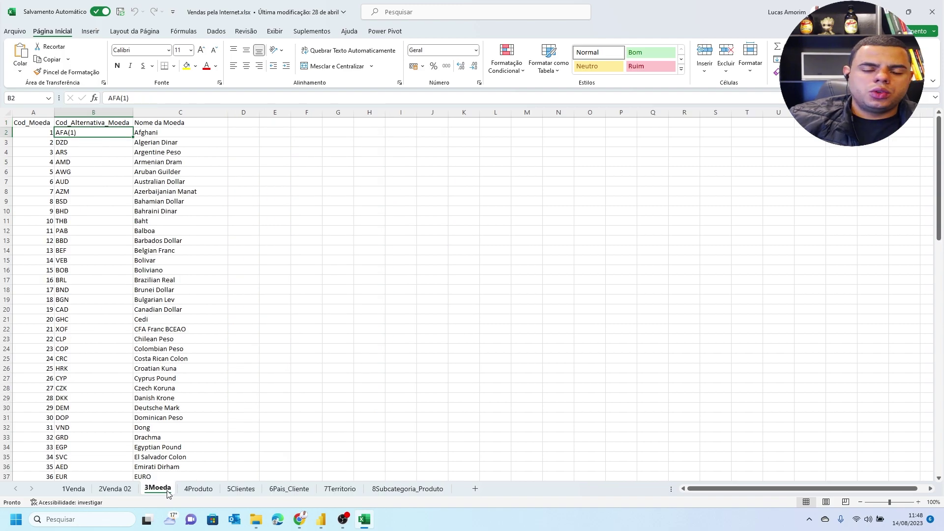
left_click(204, 490)
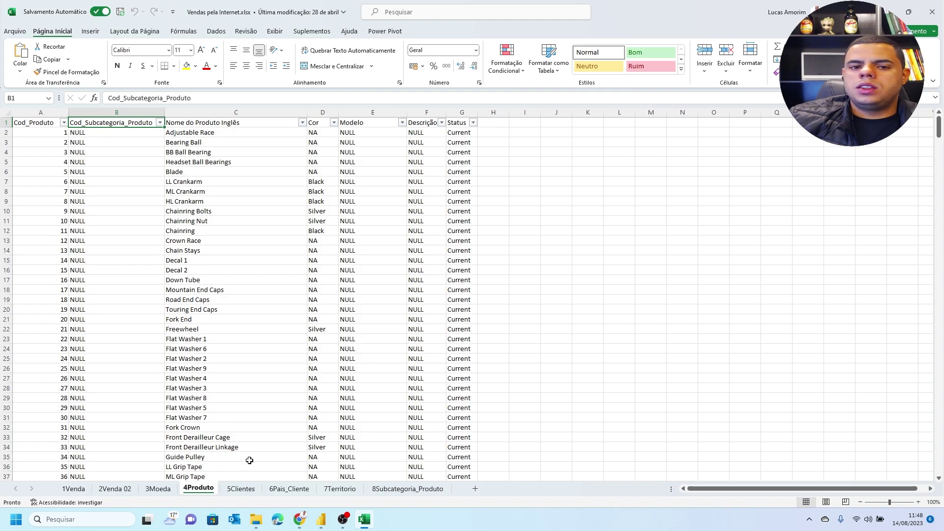
left_click(241, 489)
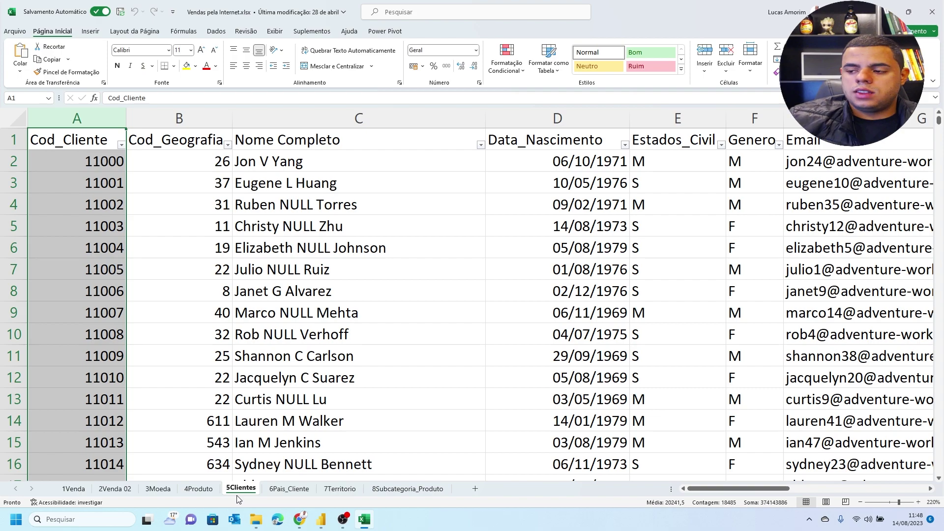
left_click(278, 489)
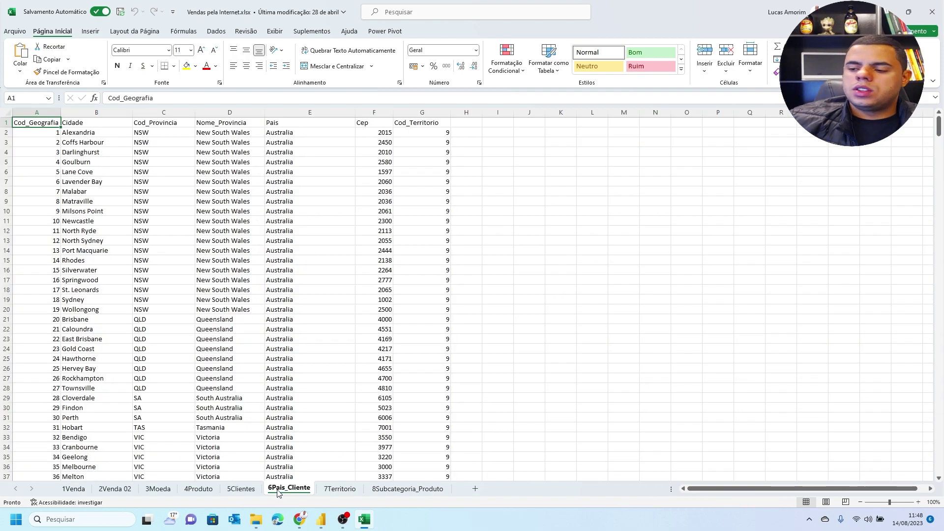
left_click(327, 491)
left_click(387, 490)
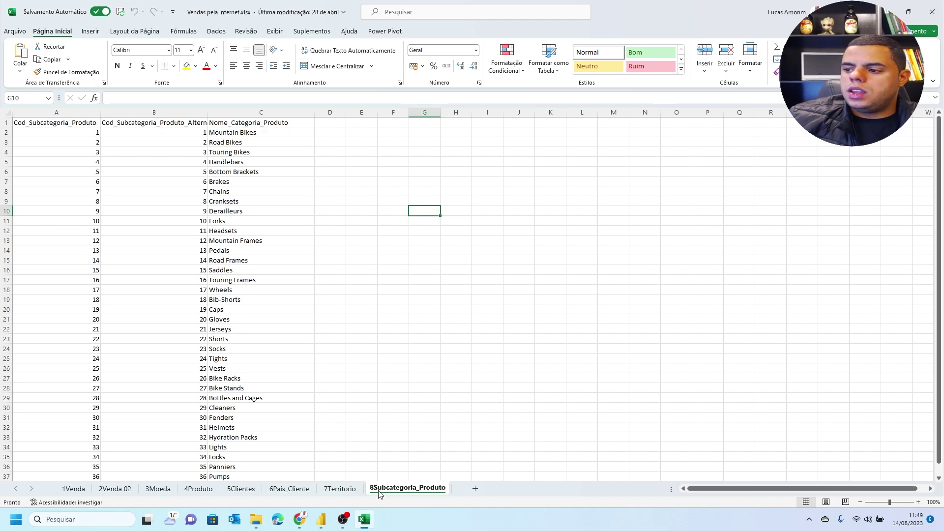
Examine the 1Venda sheet's product code in A4, the merged VENDAS PELA INTERNET title and columns F and G
left_click(73, 489)
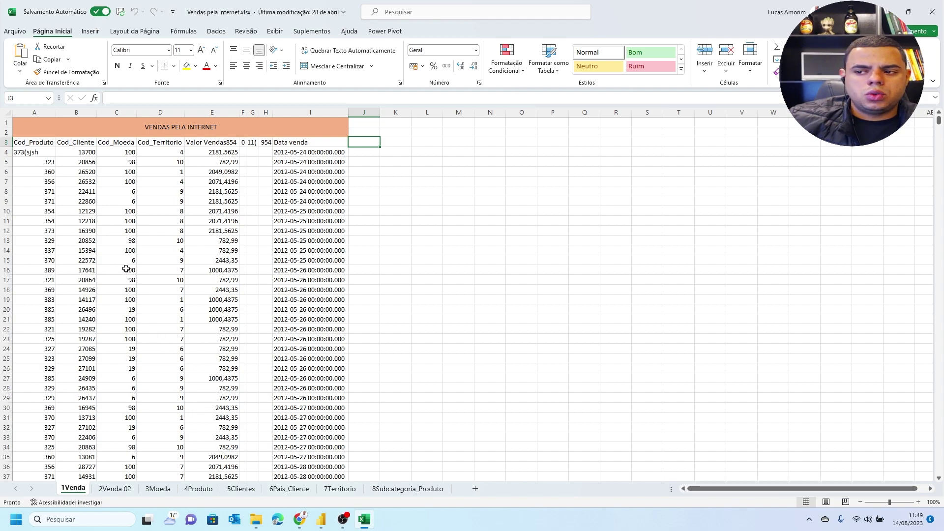
left_click(36, 153)
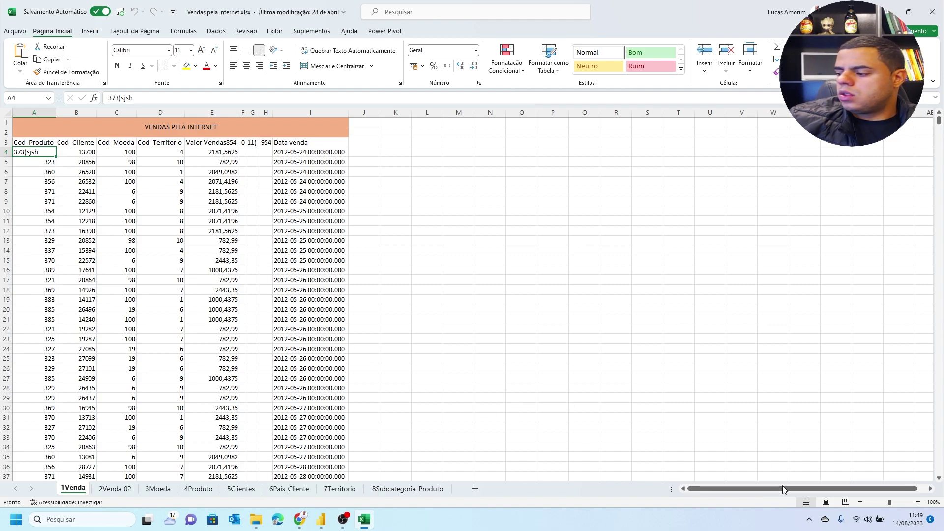
left_click(896, 502)
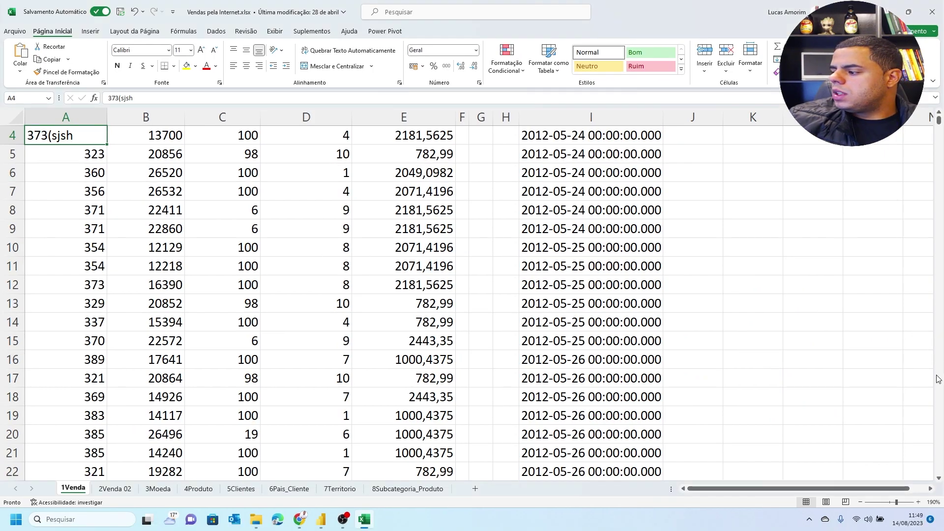
left_click_drag(891, 502, 888, 501)
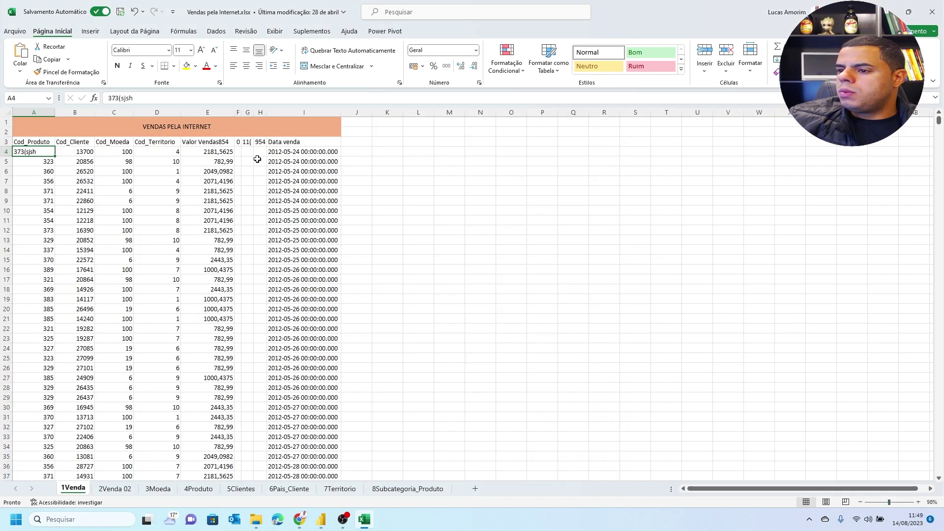
left_click(219, 127)
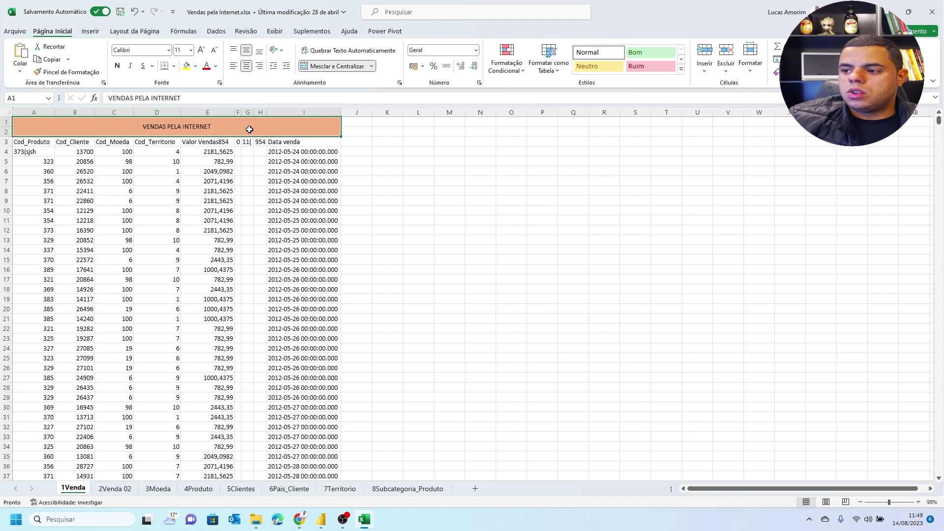
left_click(238, 107)
left_click(246, 110)
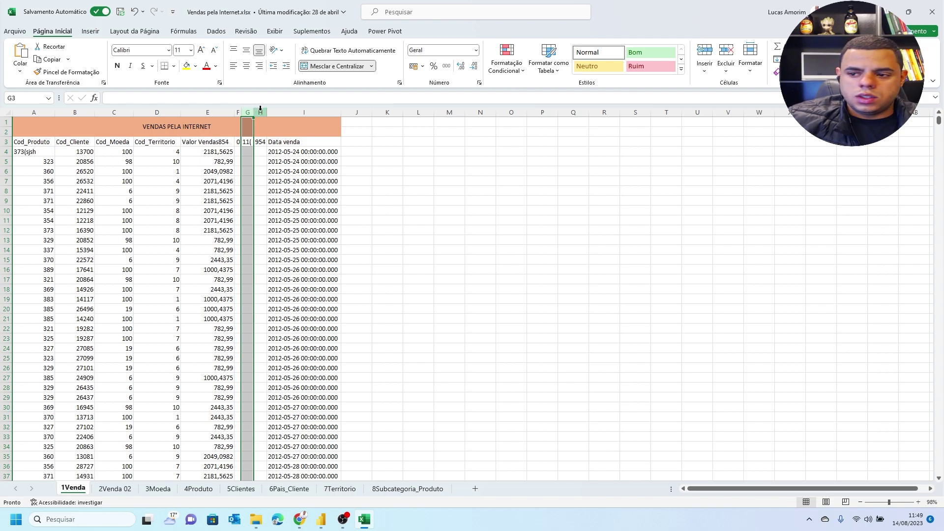
Switch to Power BI Desktop and mark the Obter dados option with an arrow
left_click(322, 520)
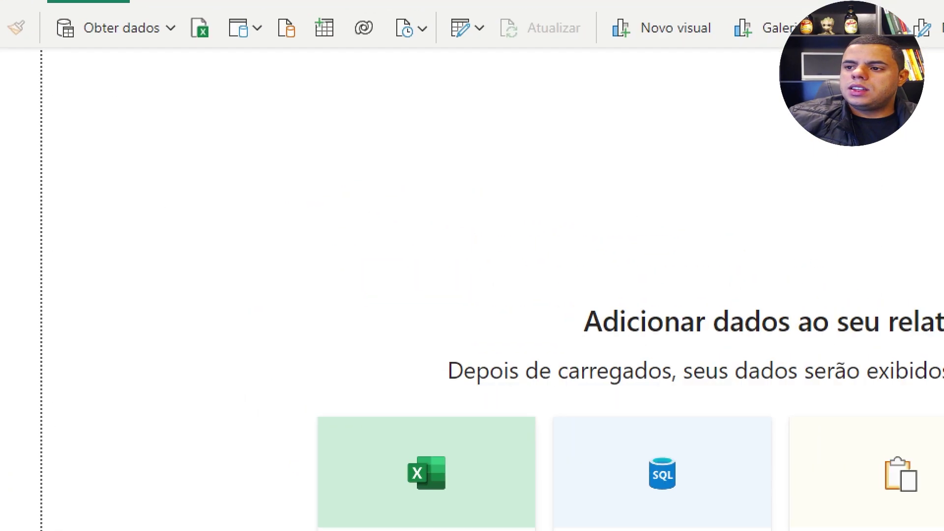
left_click_drag(147, 37, 143, 114)
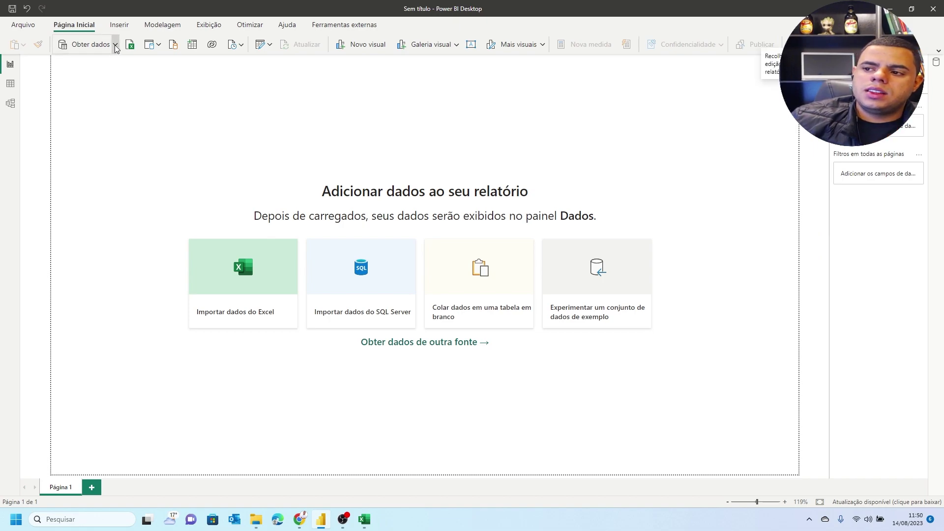
Open the complete list of data sources and examine the connectors, including Texto/CSV, JSON, SharePoint, SQL Server and Access
left_click(115, 46)
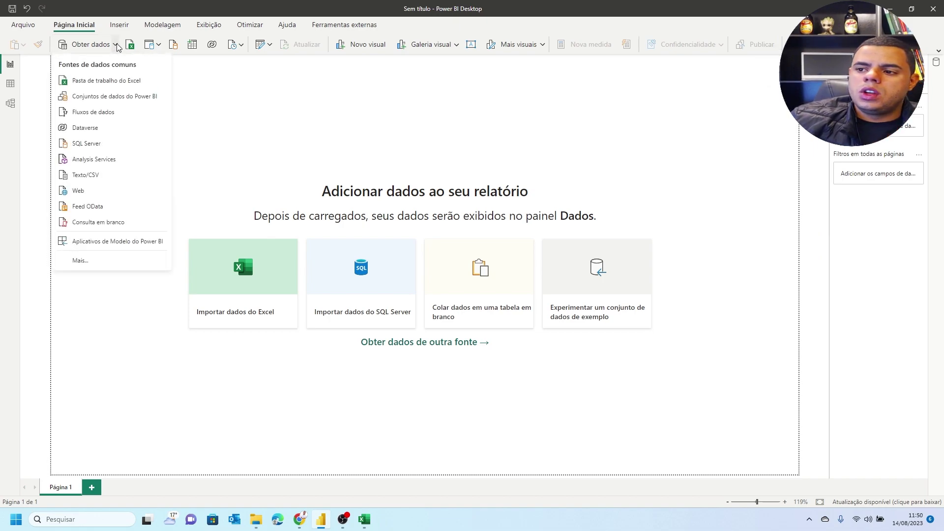
left_click(118, 261)
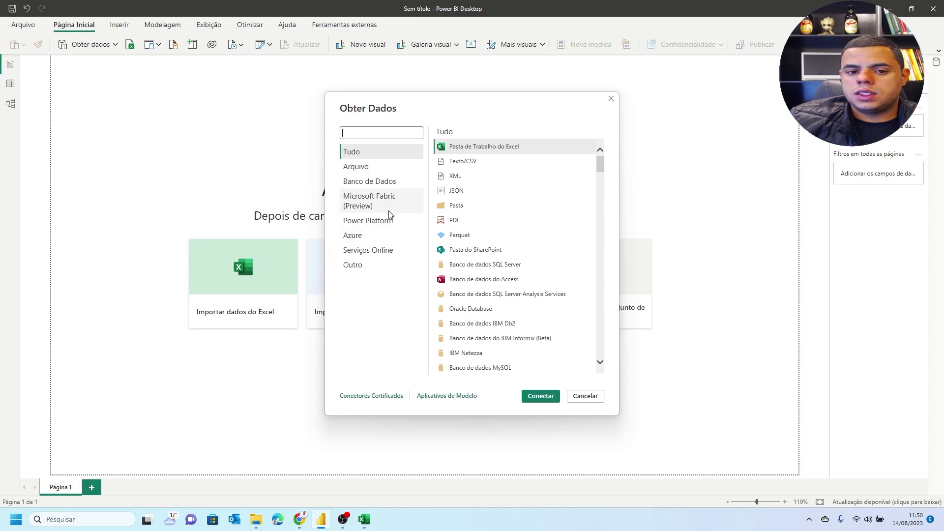
left_click(365, 153)
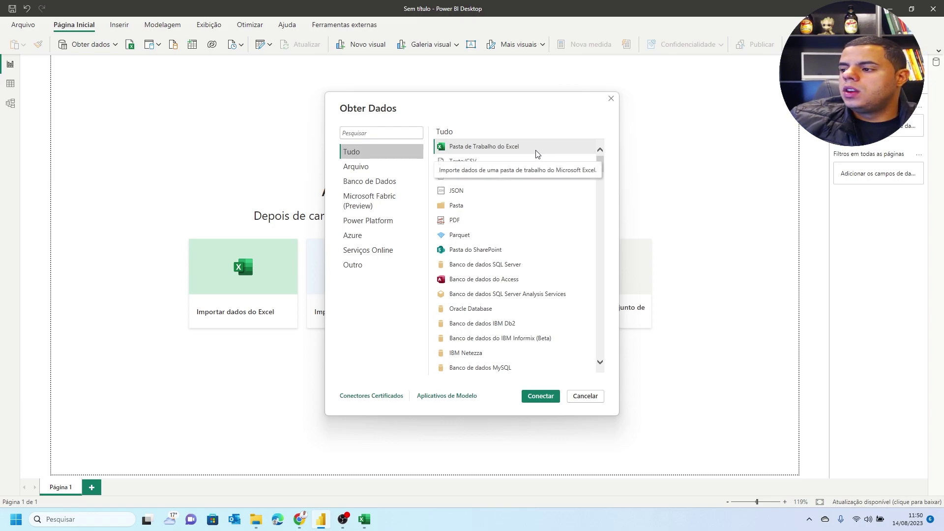
left_click(485, 162)
double_click(486, 161)
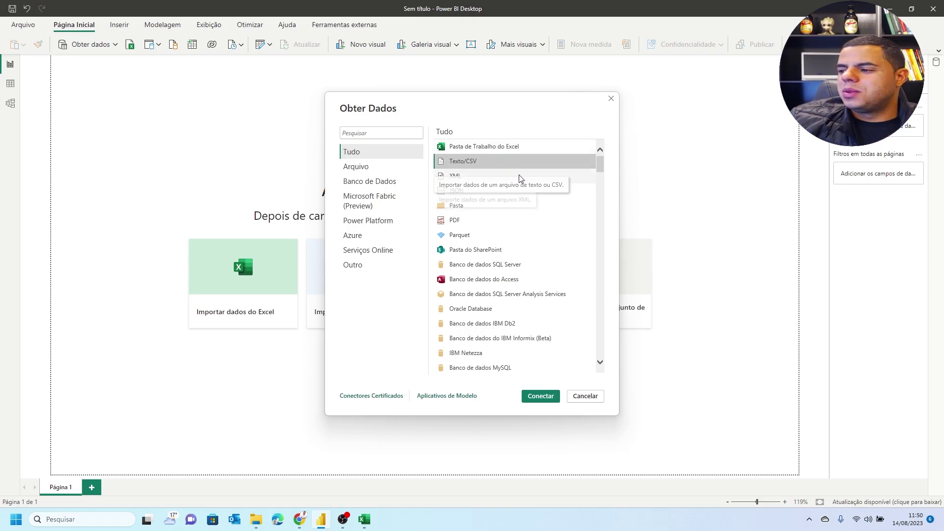
left_click(480, 191)
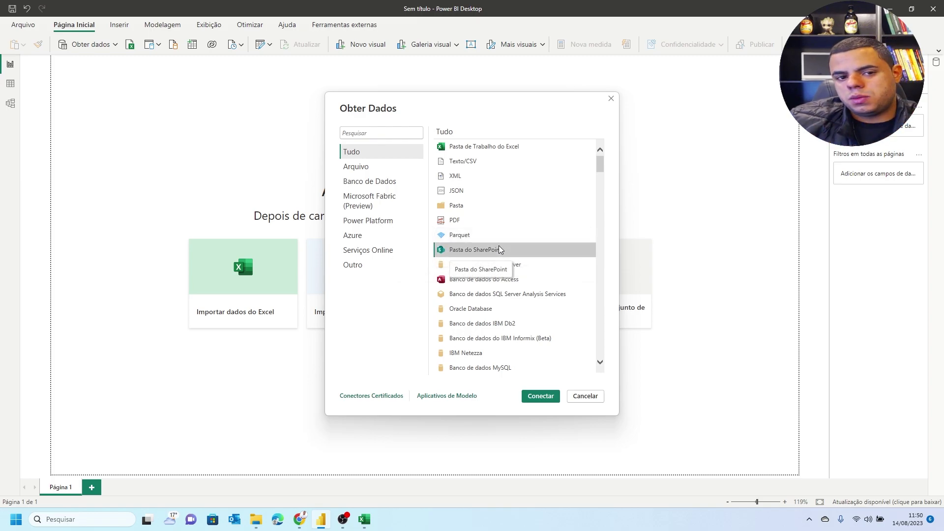
left_click(530, 266)
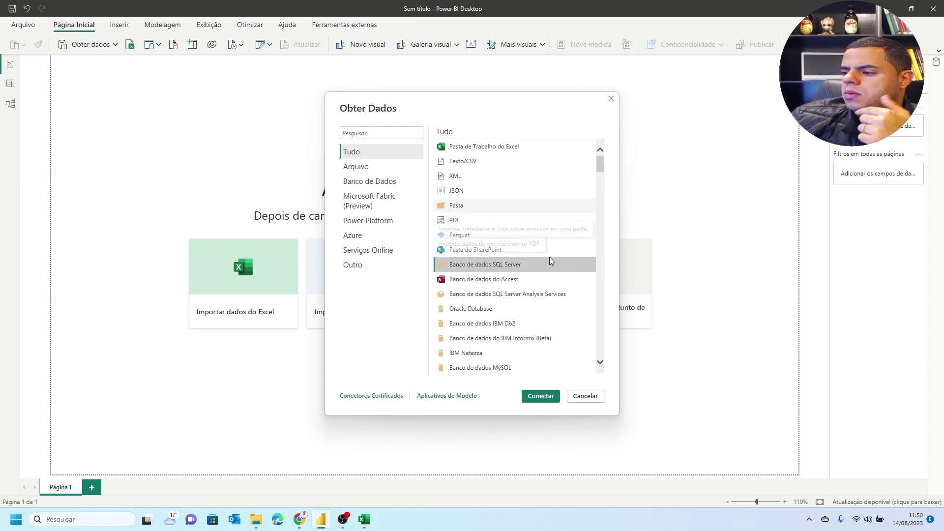
left_click(540, 282)
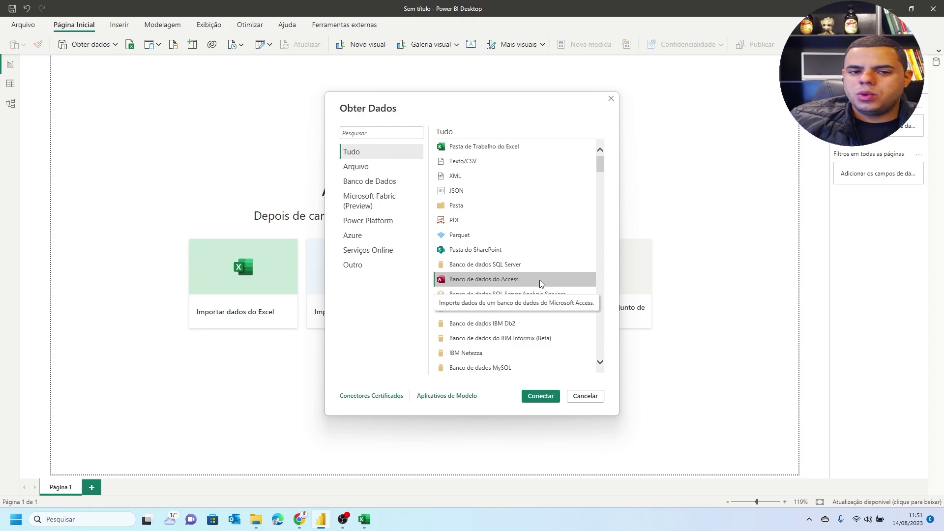
left_click_drag(599, 165, 597, 377)
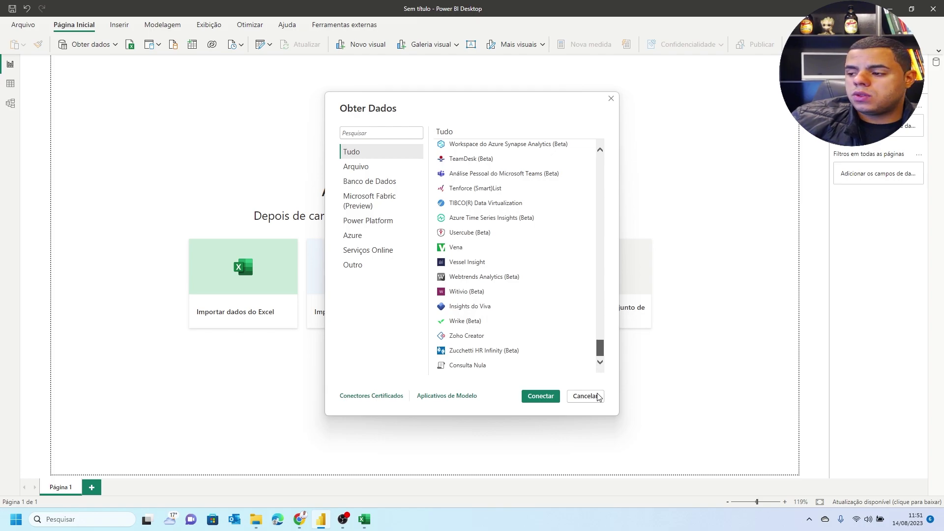
left_click_drag(599, 347, 601, 152)
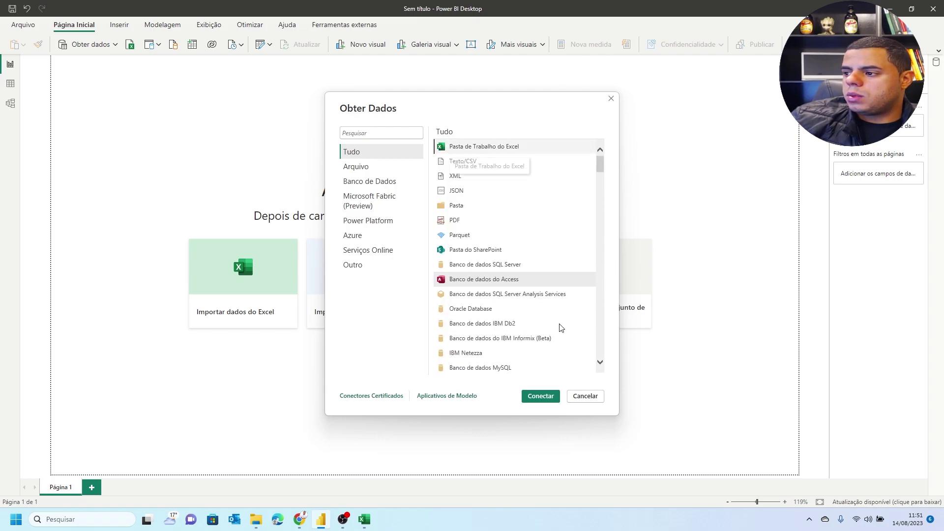
Connect to an Excel workbook and try to open Vendas pela Internet.xlsx from the Contéudo Aulas\MÓDULO 02 folder
left_click(547, 397)
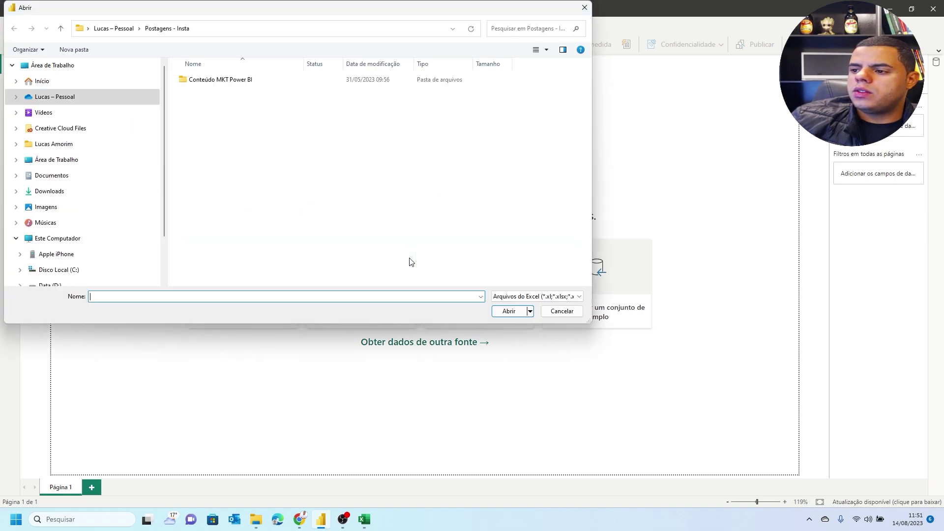
left_click(241, 29)
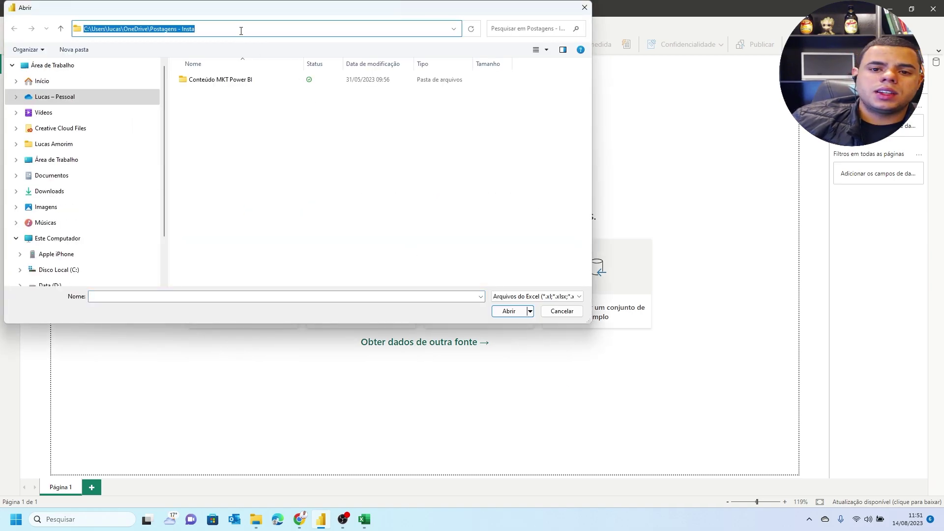
type("C:\\Users\\lucas\\OneDrive\\Videos\\Contéudo Aulas\\MÓDULO 02")
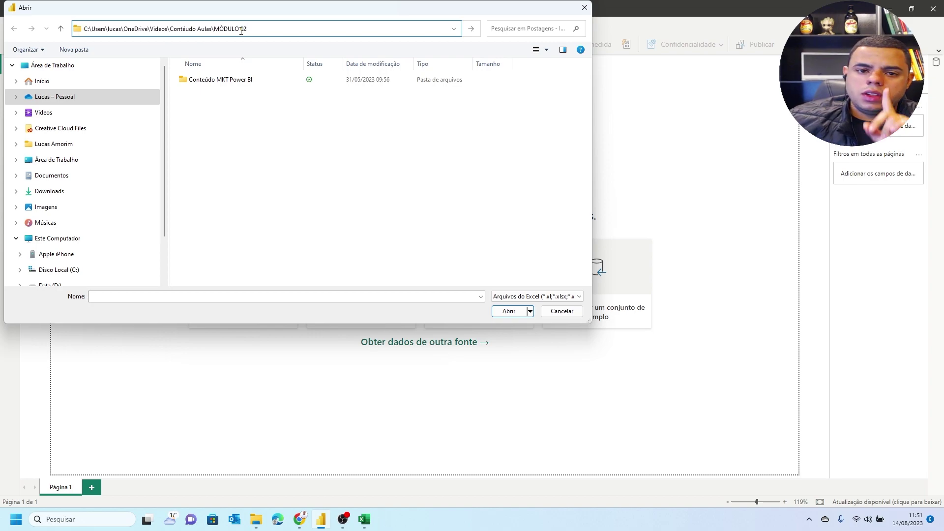
key("Return")
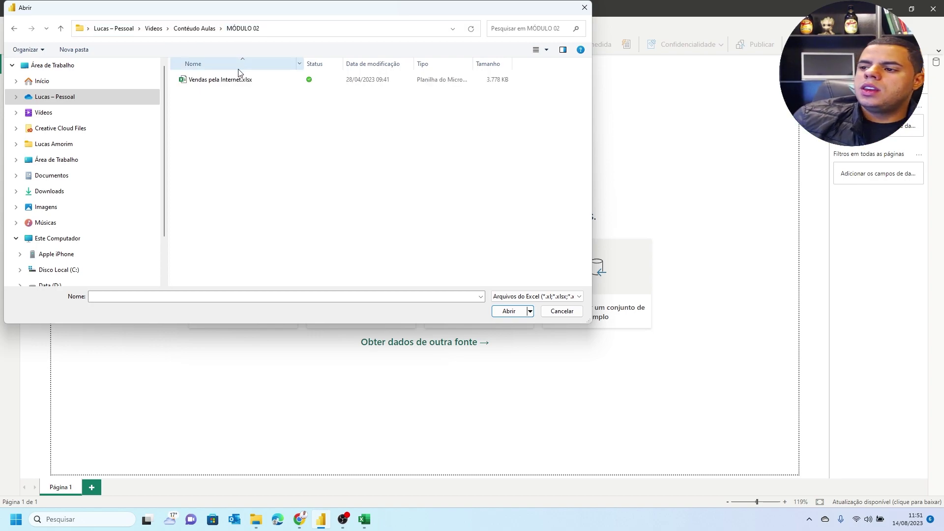
left_click(231, 82)
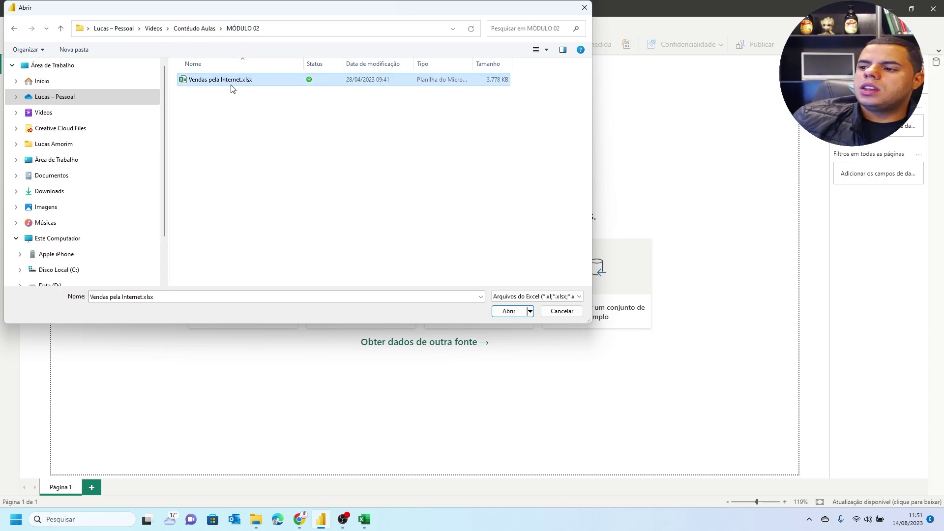
left_click(508, 312)
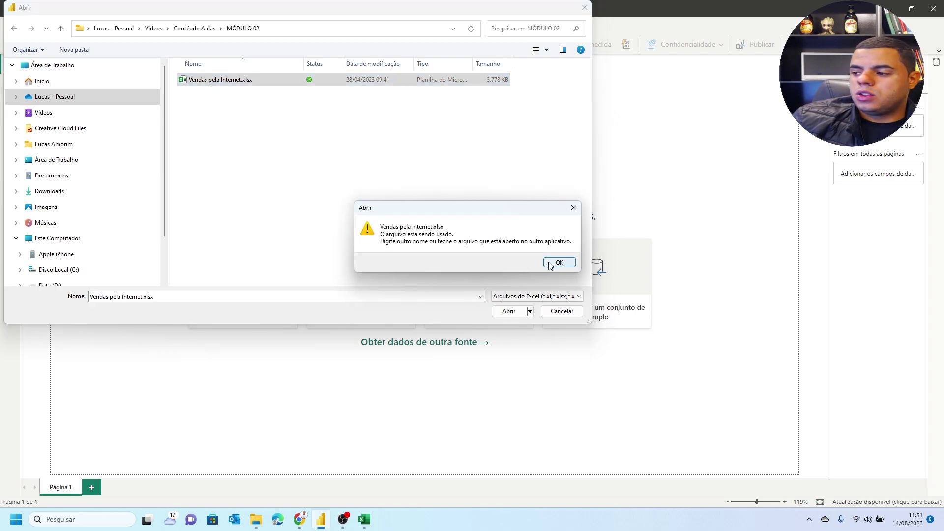
Close the workbook in Excel, dismiss the file-in-use warning and open Vendas pela Internet.xlsx as the data source
left_click(364, 519)
left_click(937, 5)
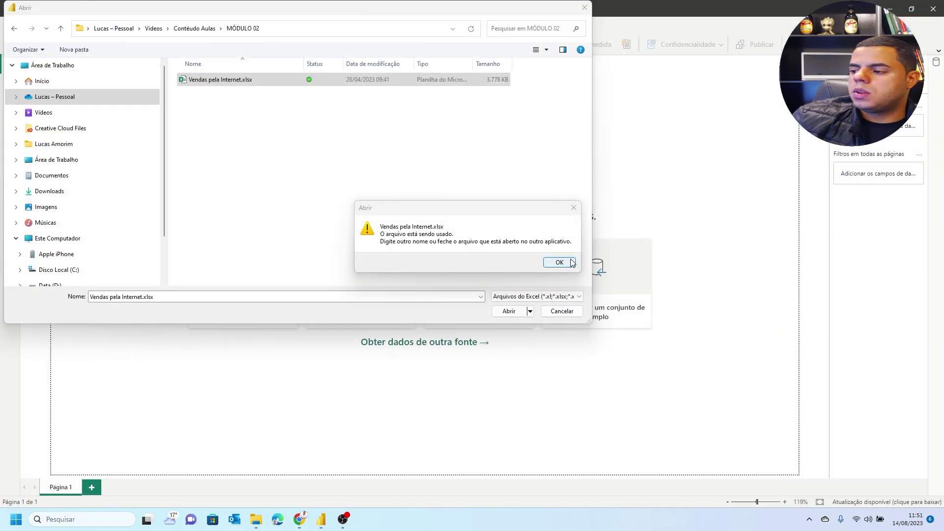
left_click(569, 264)
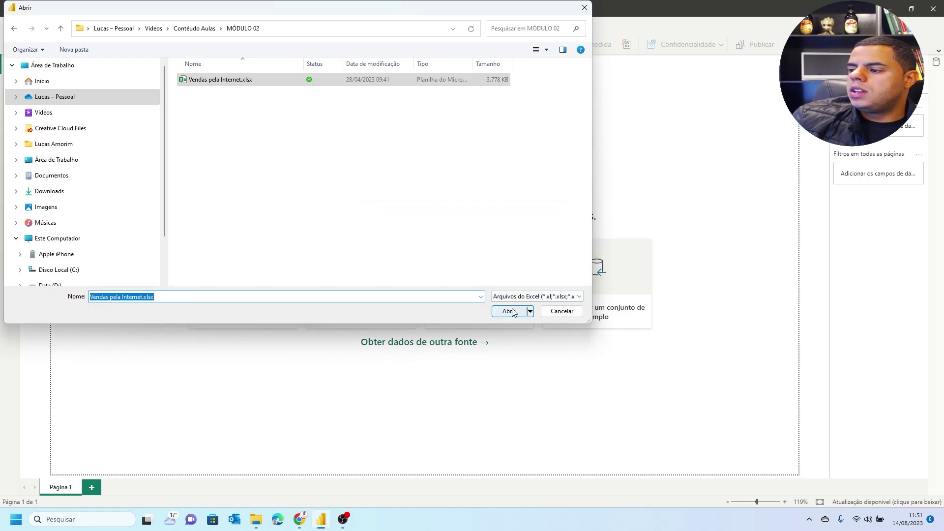
left_click(512, 312)
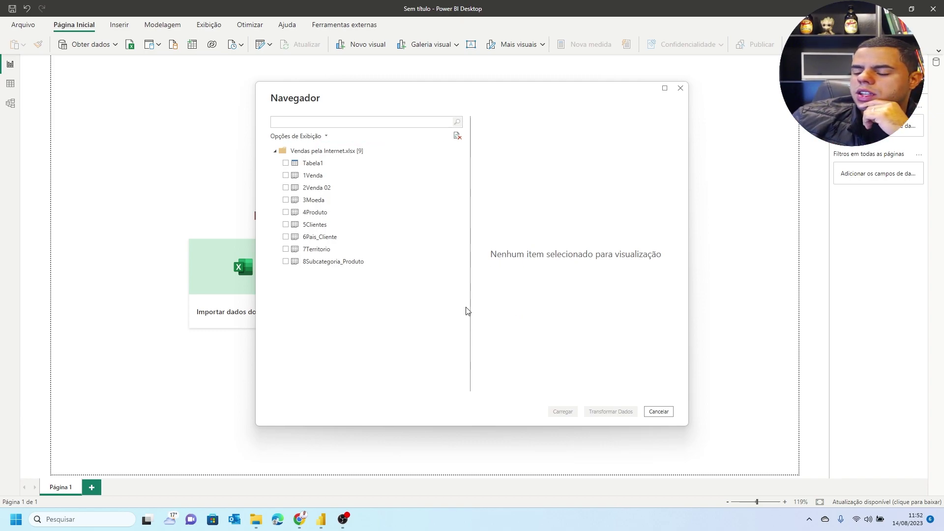
Select the Tabela1 and 1Venda tables for import in the Navegador
left_click_drag(490, 93, 475, 95)
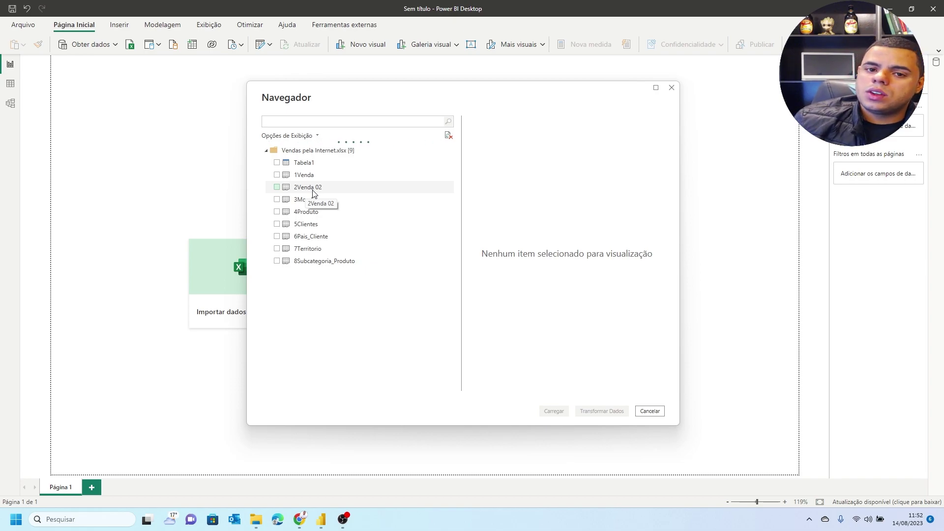
left_click(274, 167)
left_click(276, 165)
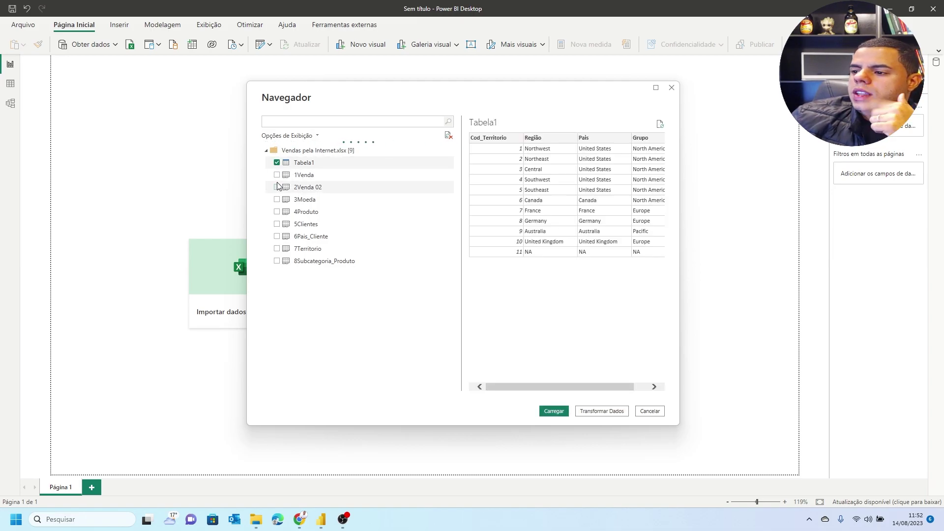
left_click(276, 178)
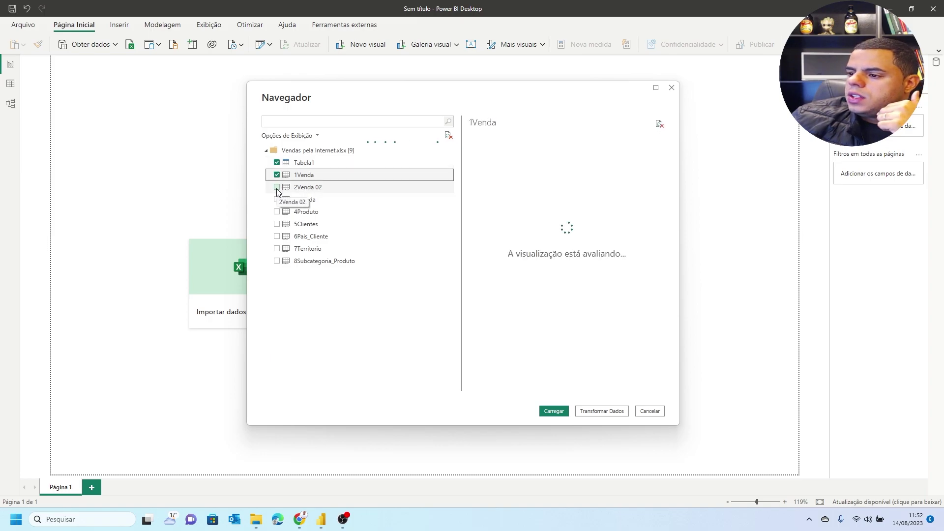
Preview the data of Tabela1 and 1Venda in a widened Navegador window
left_click(299, 165)
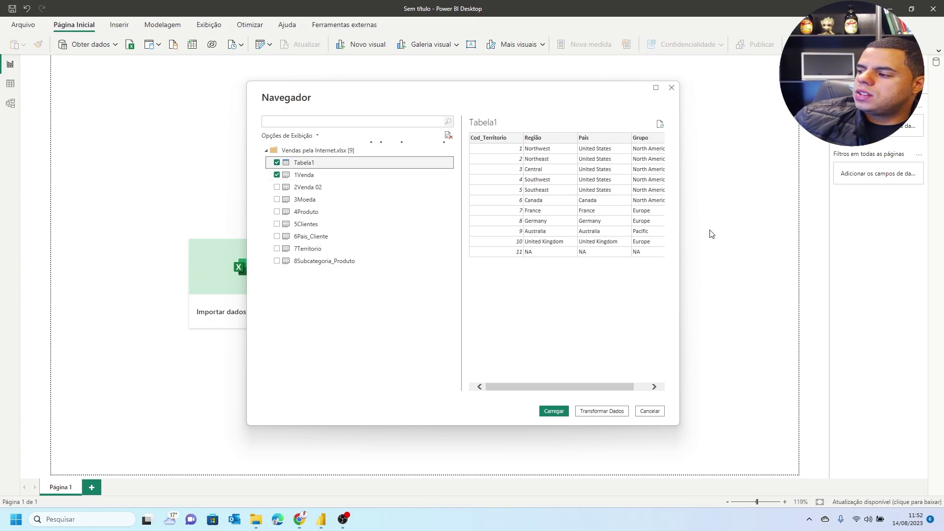
left_click_drag(679, 223, 782, 216)
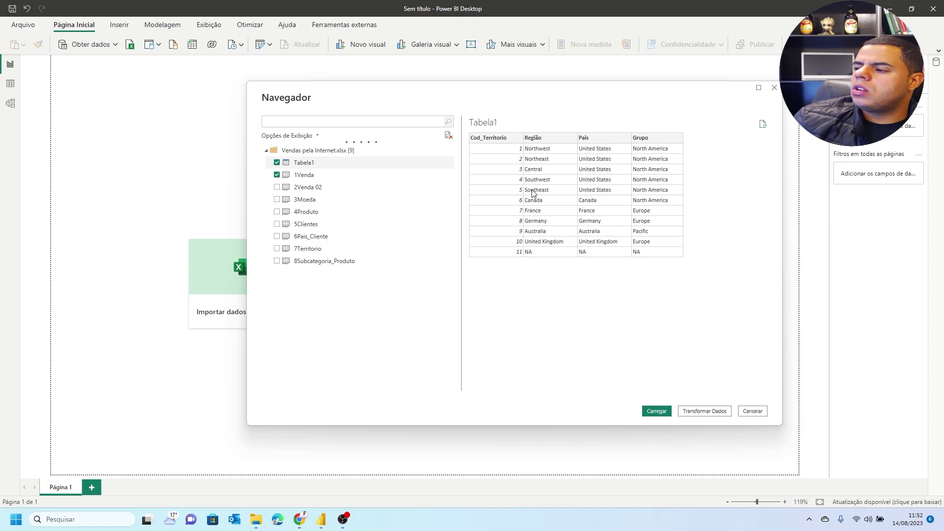
left_click(323, 177)
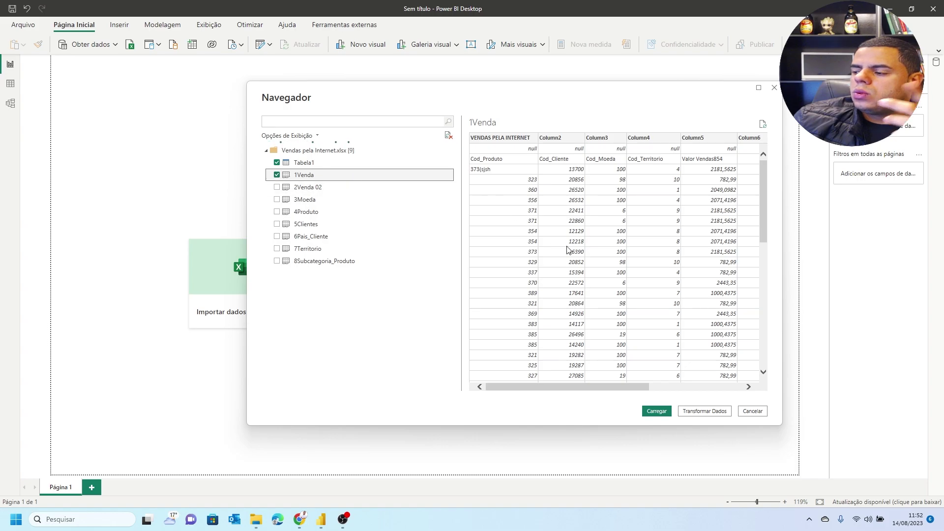
left_click_drag(589, 390, 464, 392)
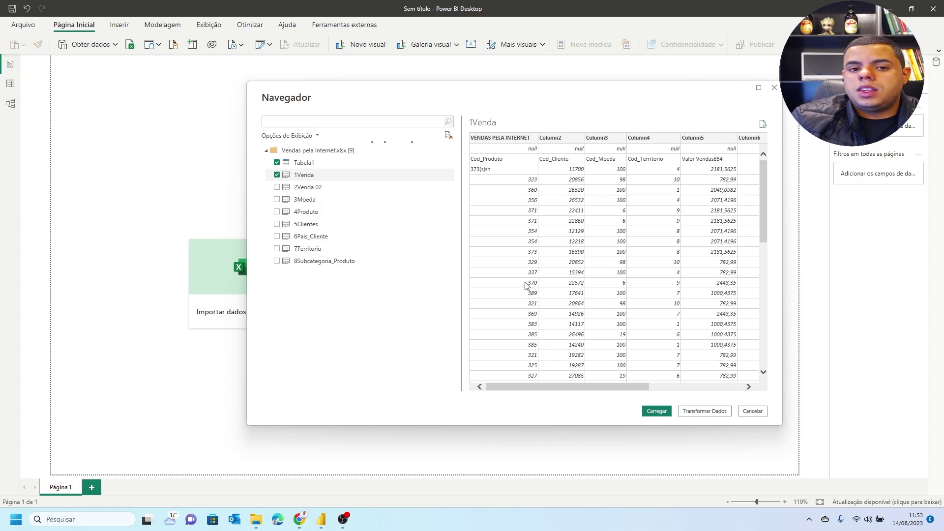
left_click_drag(514, 96, 435, 97)
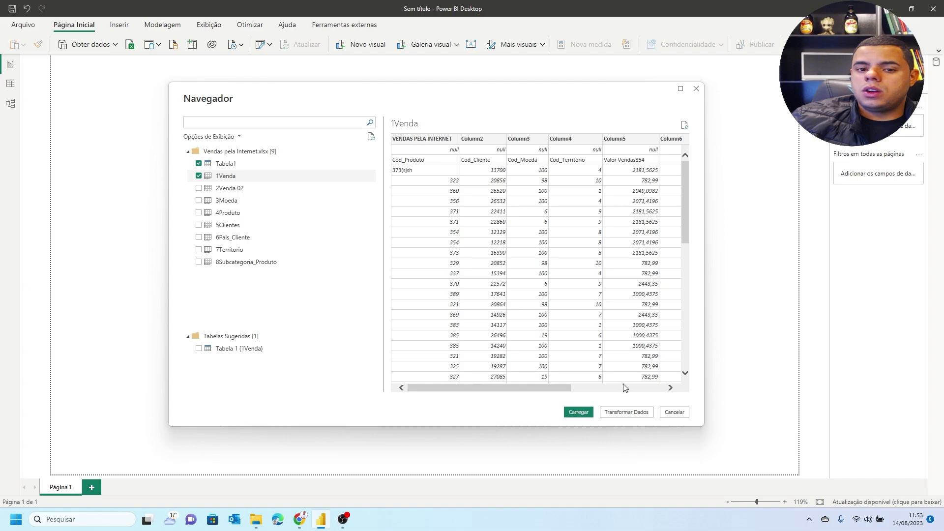
Open the selected tables in the Power Query editor for transformation and keep its window maximized
left_click(617, 413)
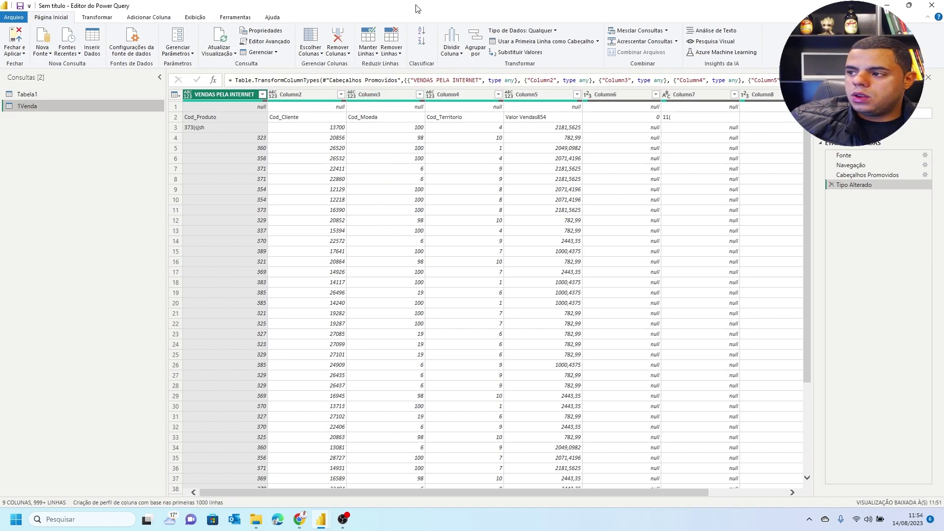
left_click_drag(418, 11, 412, 121)
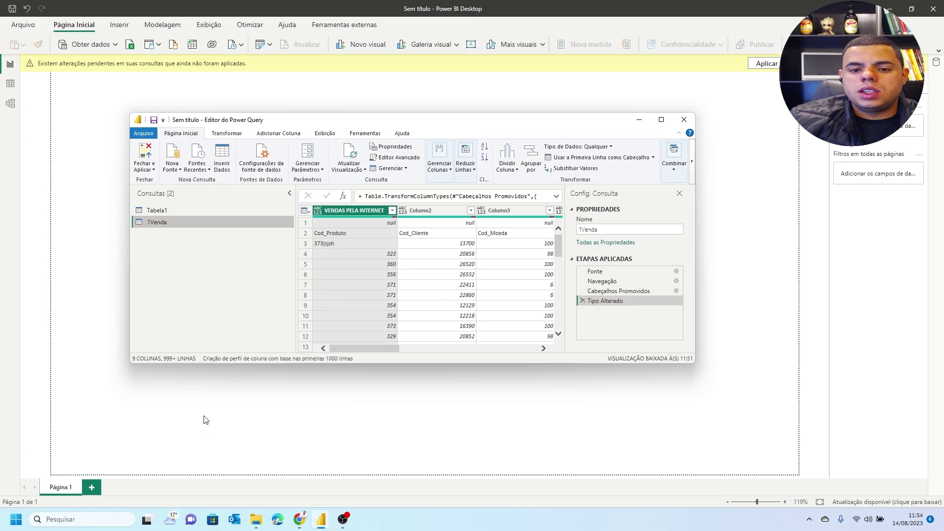
left_click(661, 120)
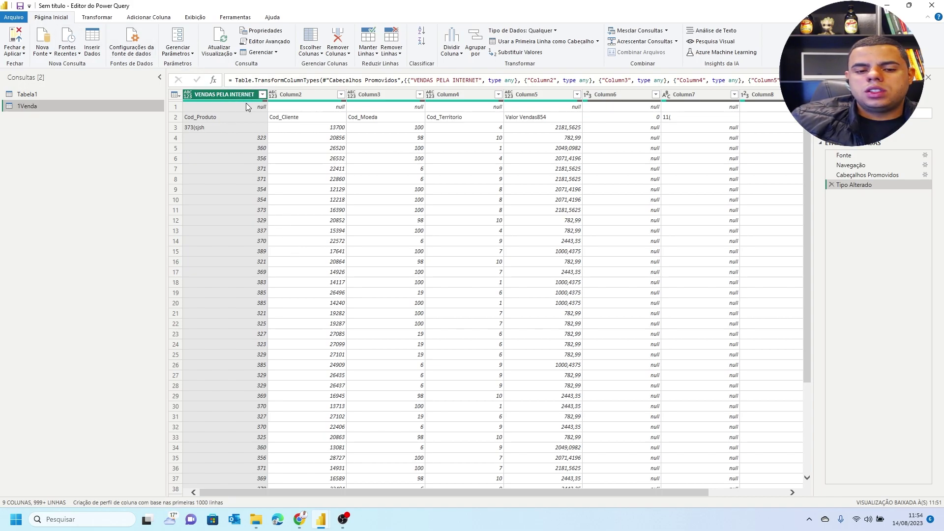
Close the Power Query editor and apply the pending queries to load both tables into the report
double_click(224, 94)
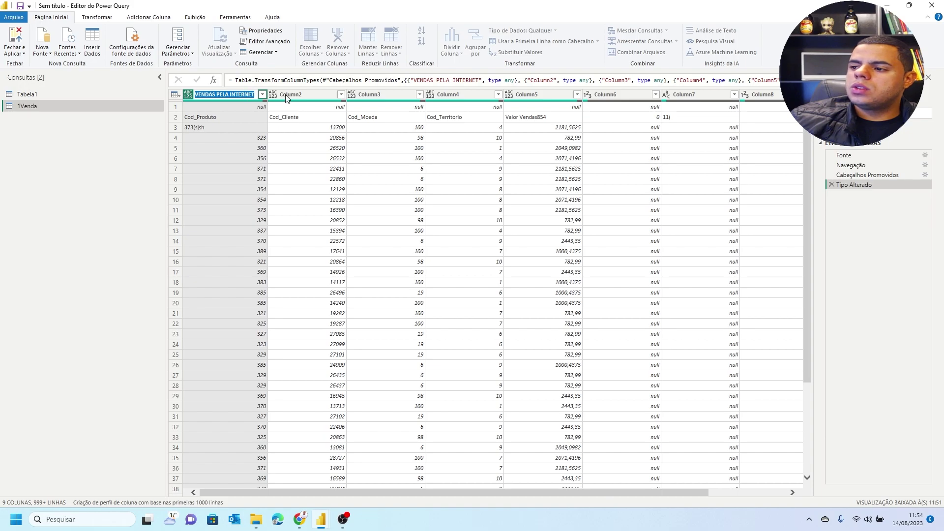
left_click(19, 35)
left_click(19, 32)
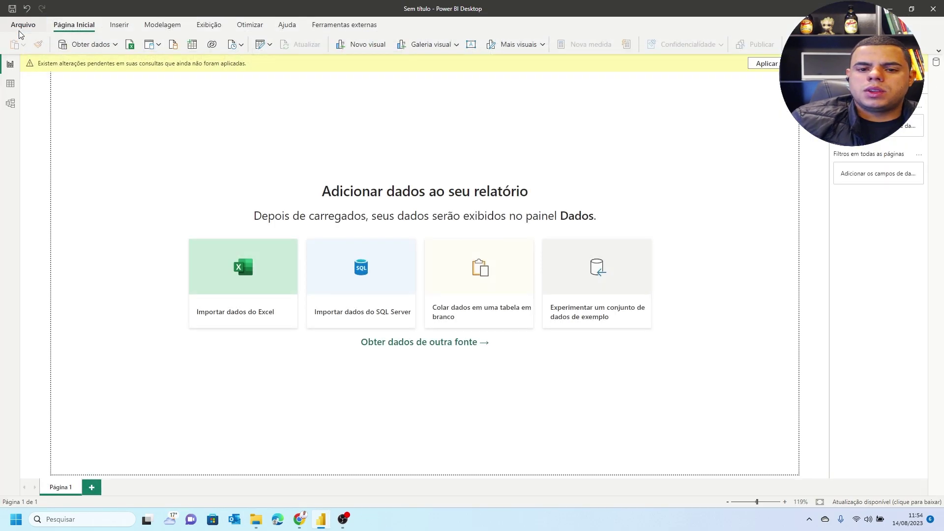
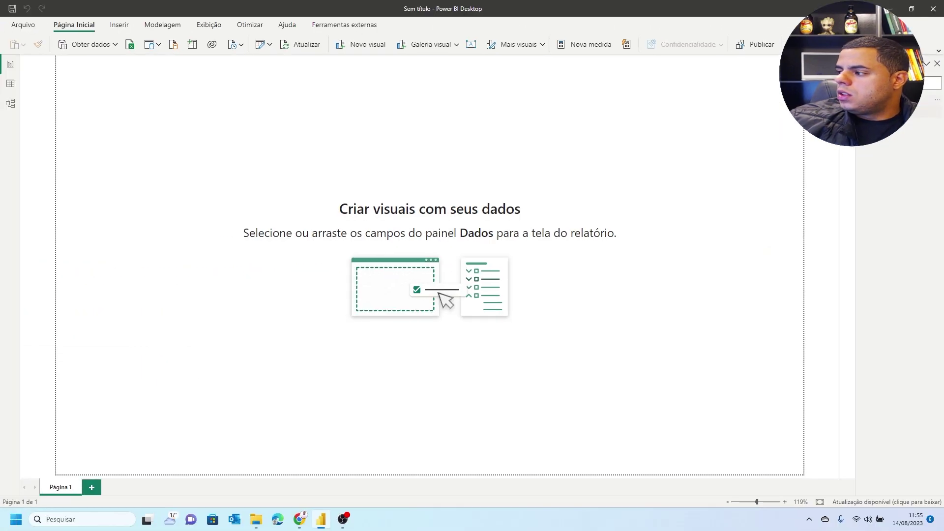
Mark the table view with an arrow and open it to inspect the loaded 1Venda rows
mouse_move(909, 112)
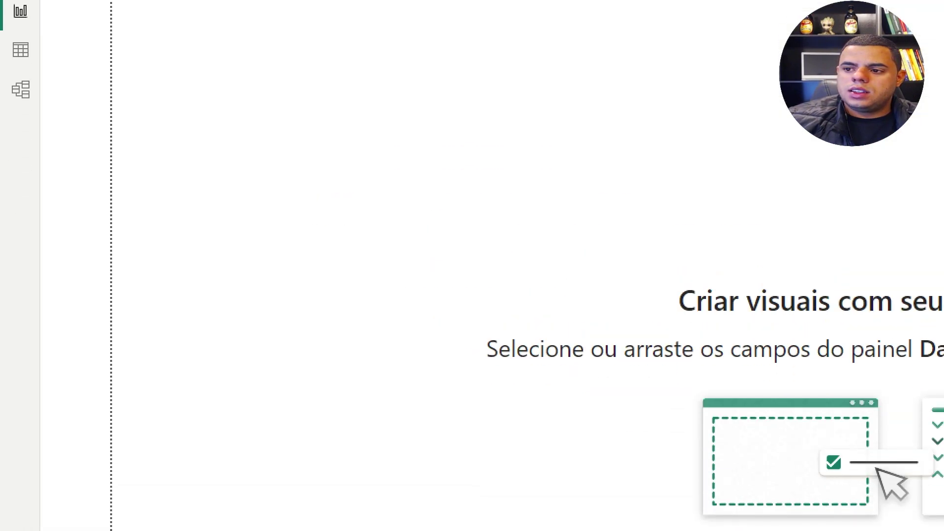
left_click_drag(34, 43, 91, 38)
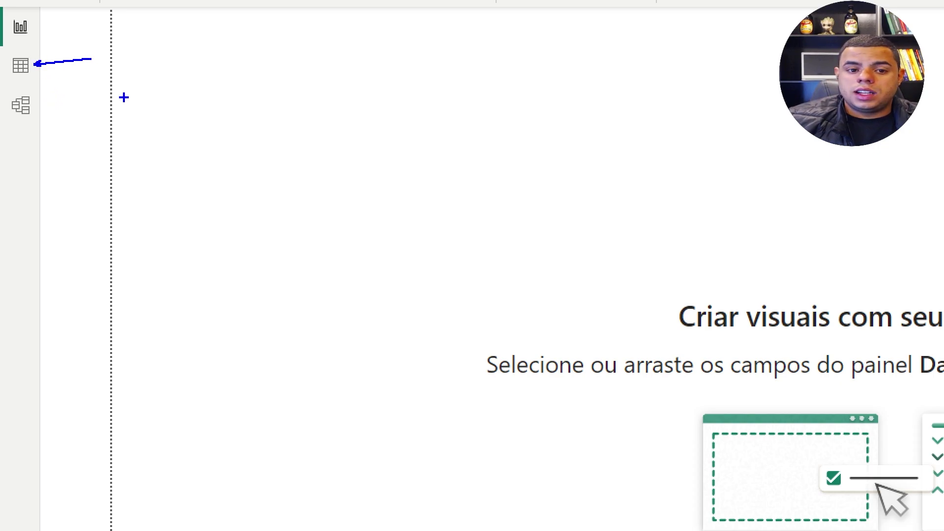
left_click(20, 65)
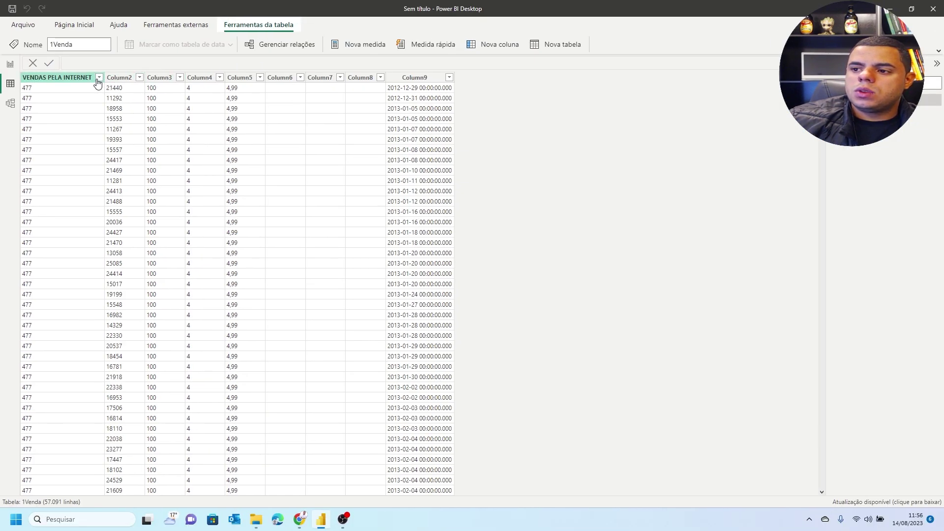
Filter the VENDAS PELA INTERNET column of 1Venda to only the value 477, after trying and clearing a value search for 447
left_click(94, 96)
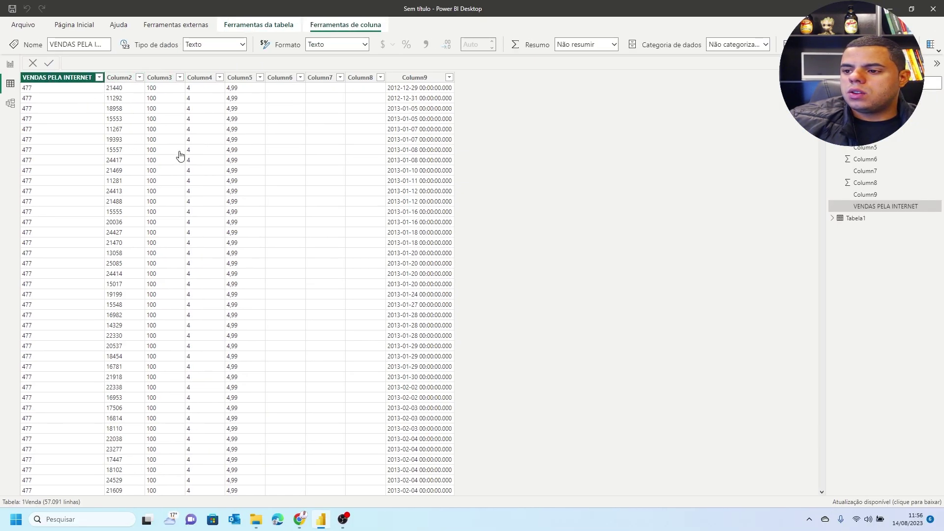
left_click(99, 78)
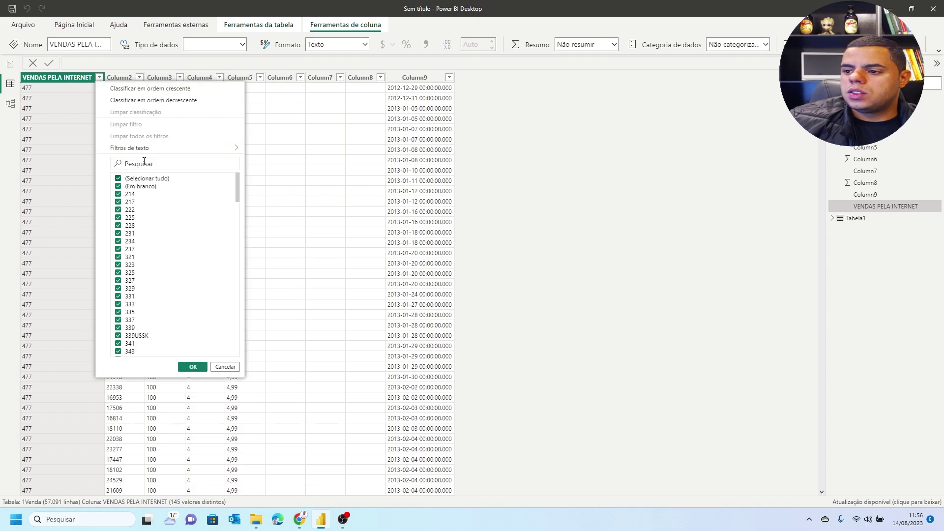
left_click(145, 168)
type("447")
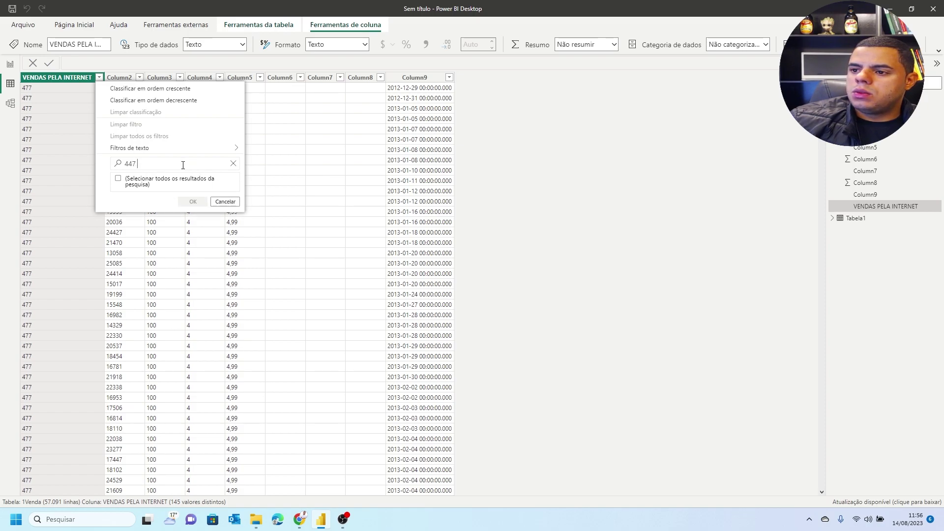
left_click(233, 163)
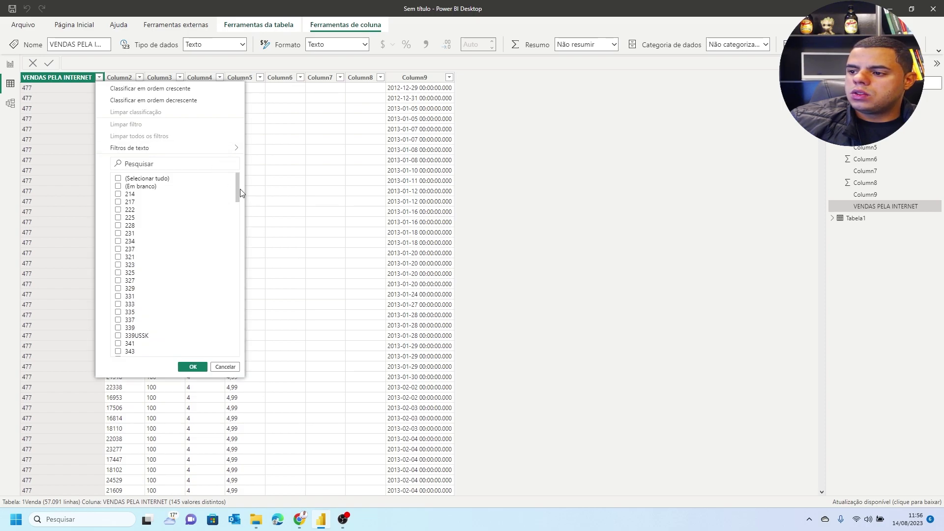
left_click_drag(238, 191, 244, 271)
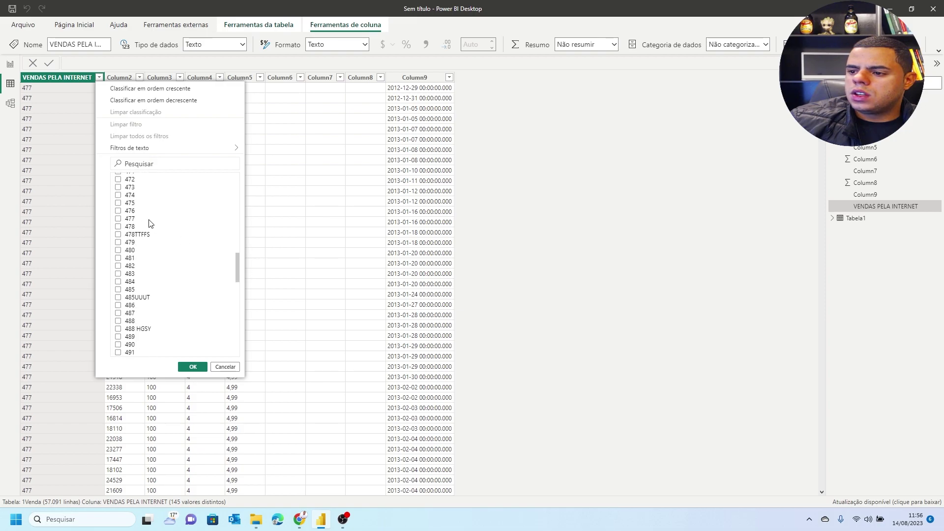
left_click(193, 367)
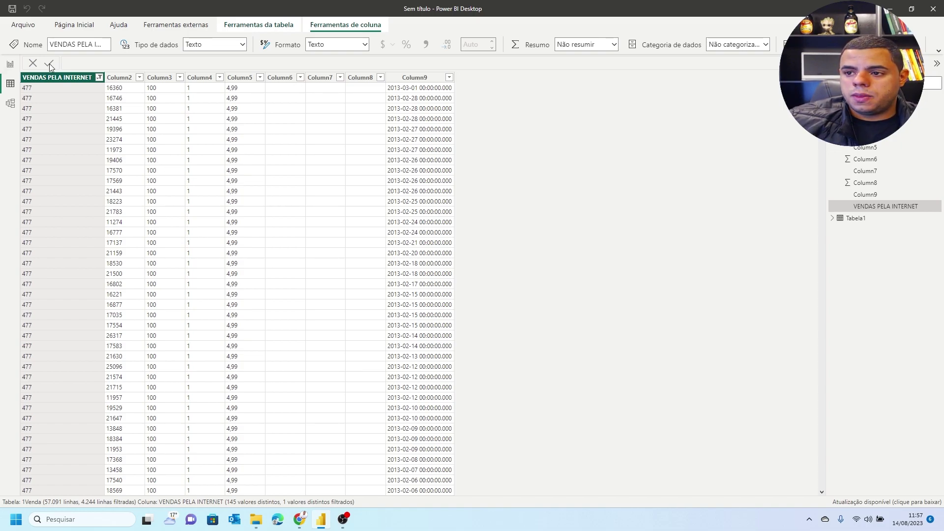
Look at the empty report page, open the model view and spread out the 1Venda and Tabela1 cards
left_click(10, 68)
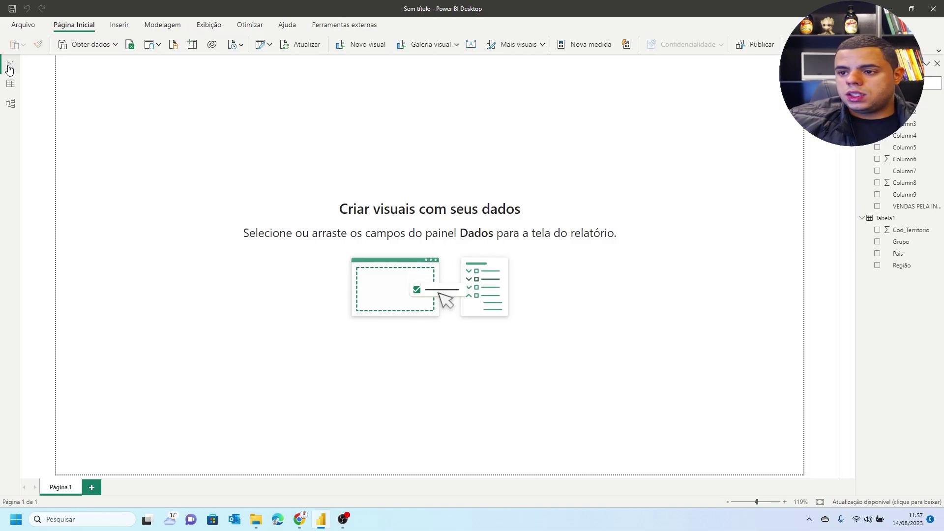
left_click(11, 104)
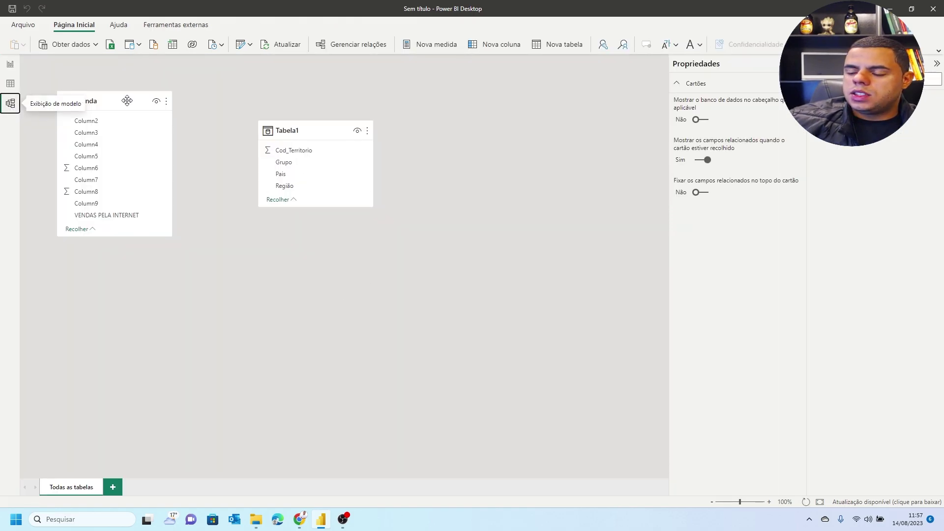
left_click_drag(122, 98, 146, 100)
left_click_drag(294, 125, 354, 101)
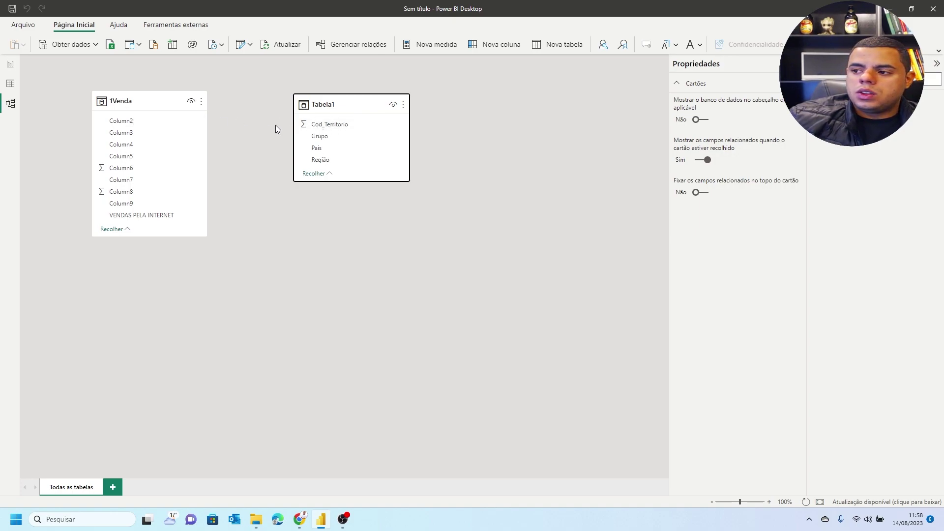
Create a relationship between Cod_Territorio in Tabela1 and Column2 in 1Venda
left_click_drag(329, 130, 327, 129)
left_click_drag(290, 121, 131, 124)
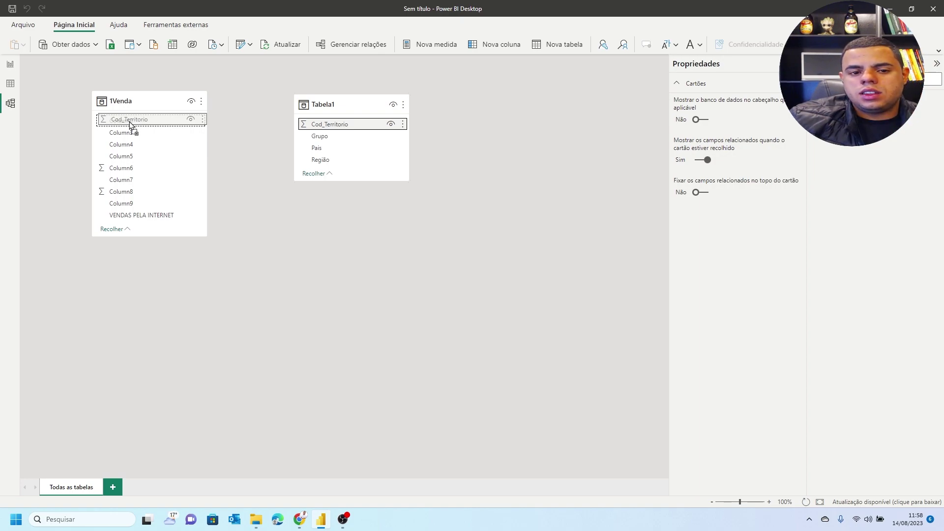
left_click_drag(131, 124, 131, 125)
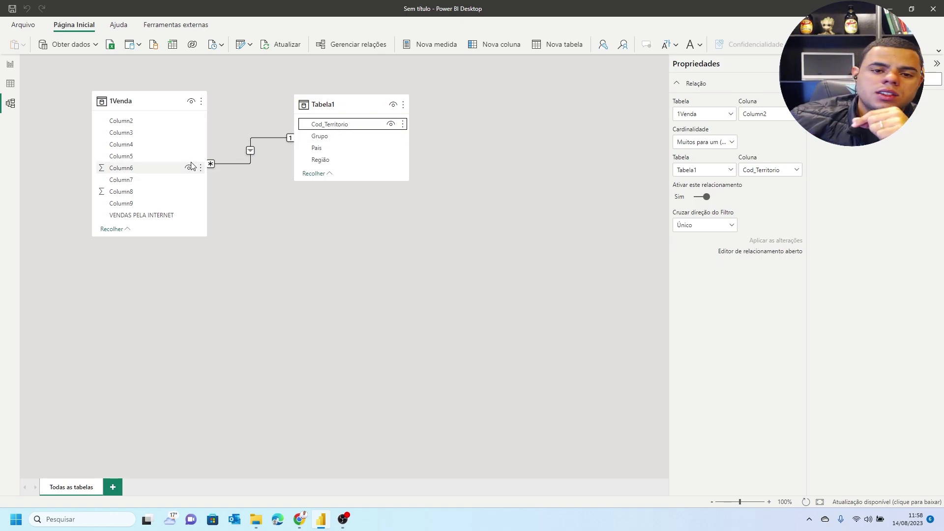
Nudge the related 1Venda and Tabela1 cards into line with each other and return to the report view
left_click_drag(161, 97, 154, 96)
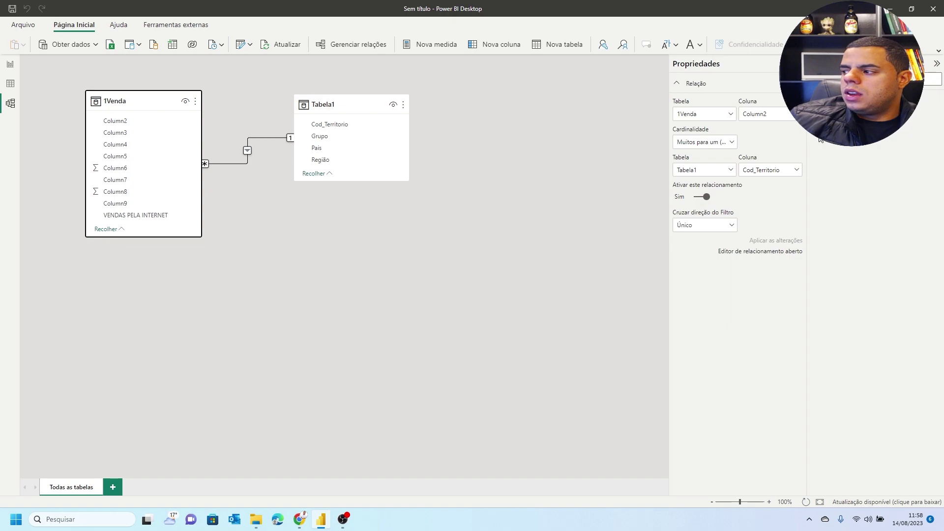
left_click_drag(338, 103, 340, 100)
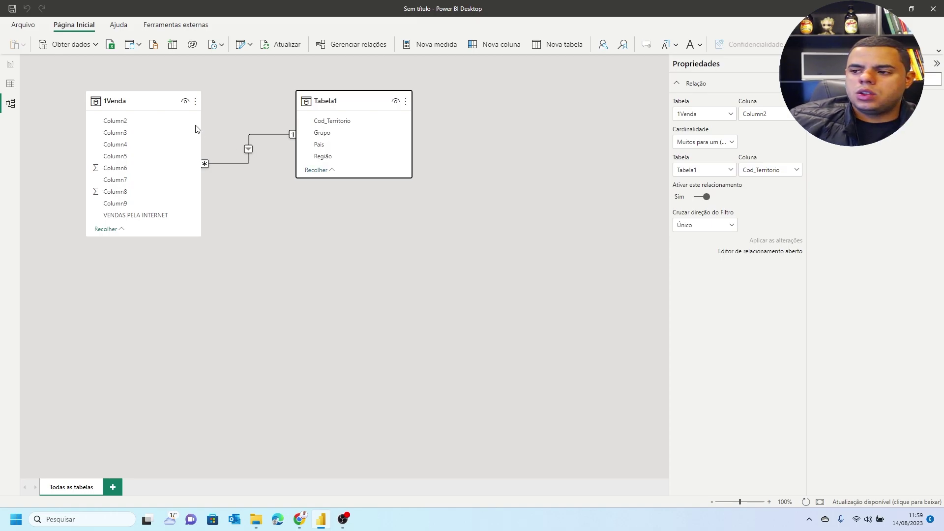
left_click(10, 64)
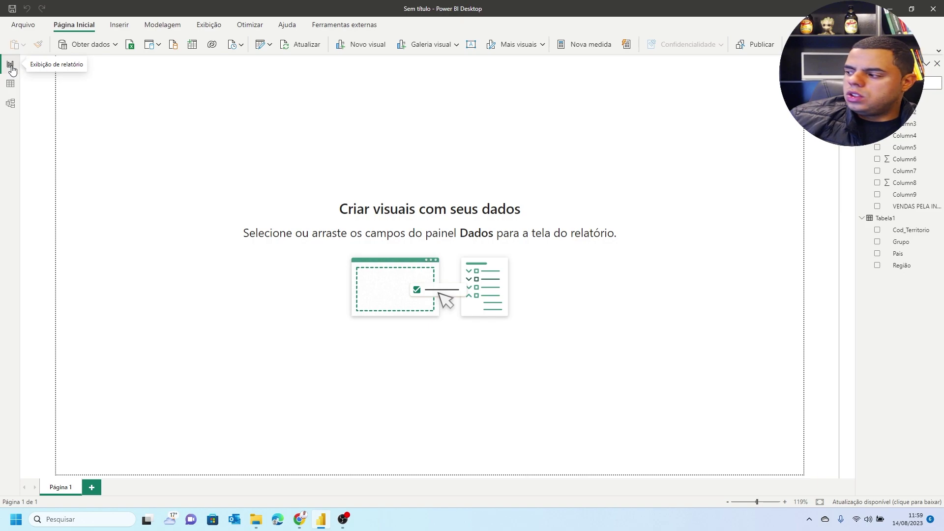